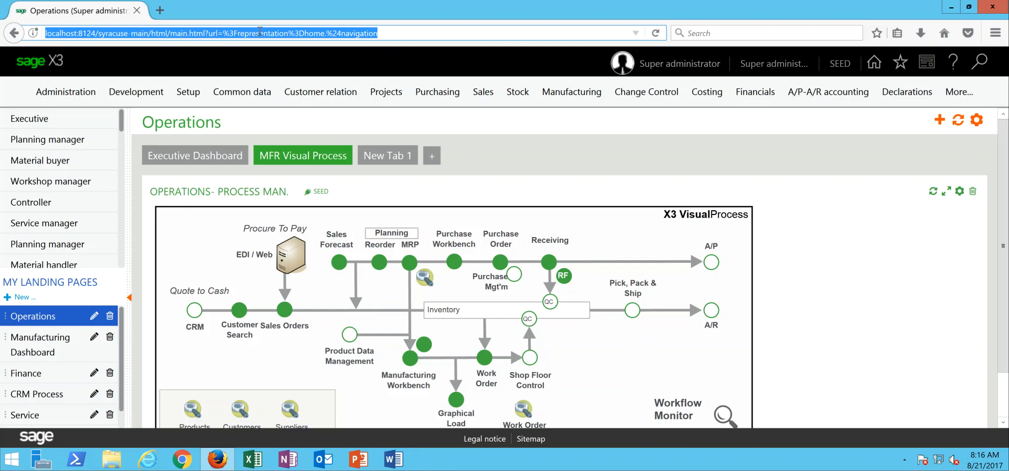
pyautogui.click(149, 94)
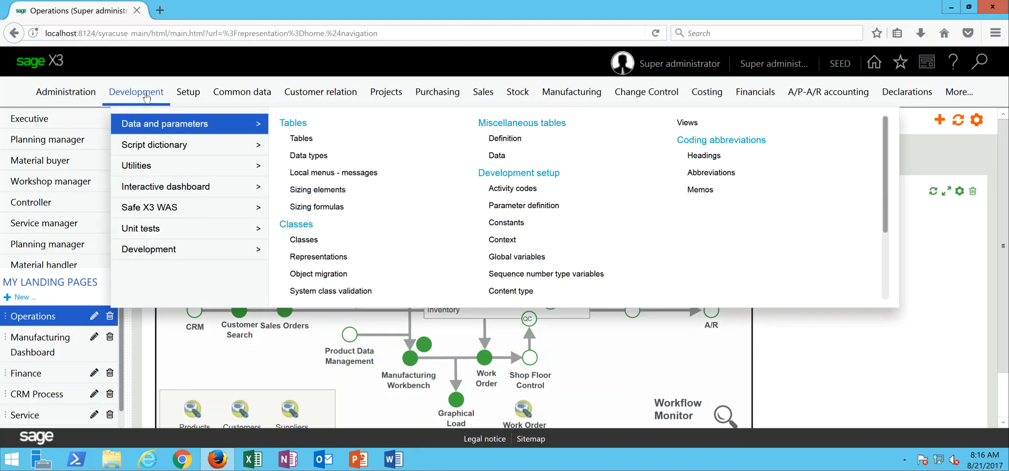
pyautogui.click(328, 103)
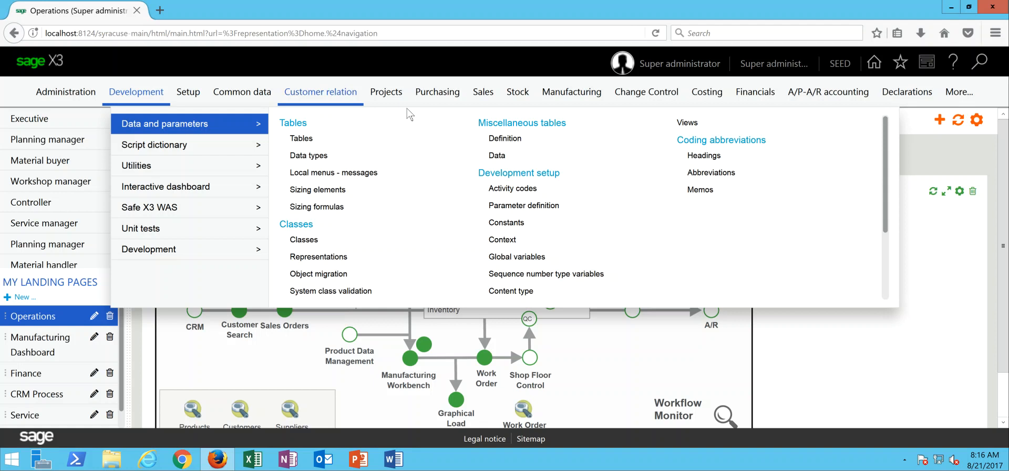
pyautogui.moveTo(233, 139)
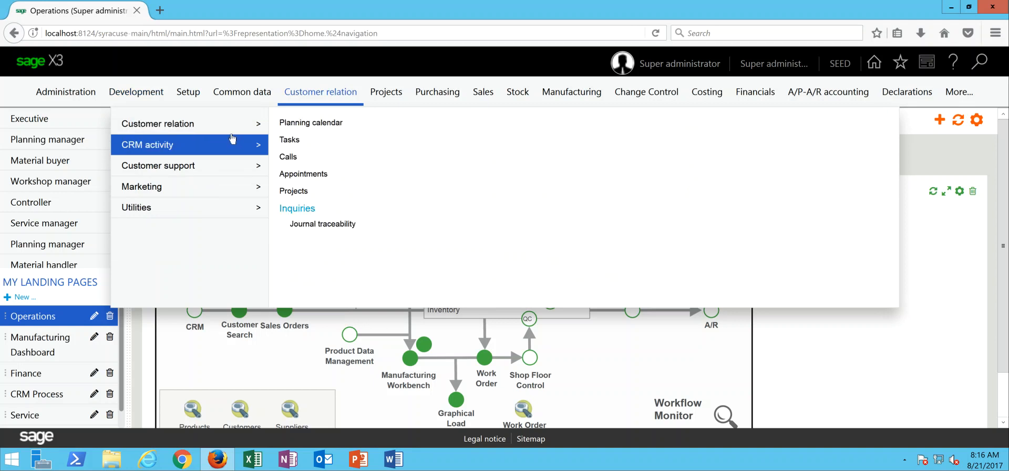
pyautogui.click(143, 94)
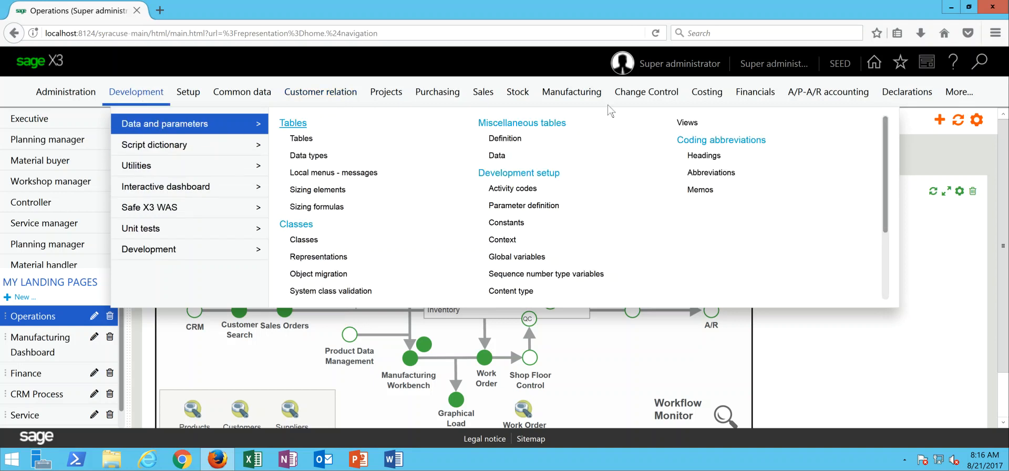
pyautogui.click(572, 93)
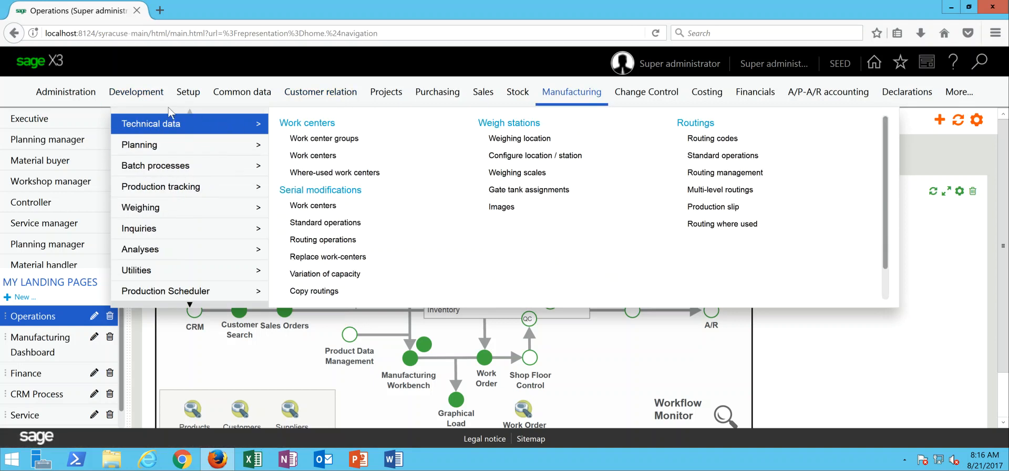
# - Open the miscellaneous tables data function and display table 9, Stock movement groups
pyautogui.click(143, 94)
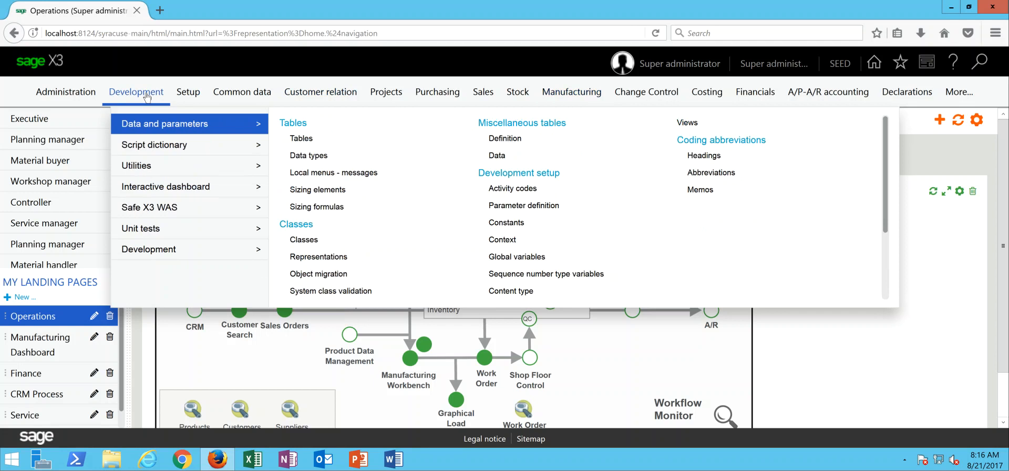
pyautogui.click(497, 156)
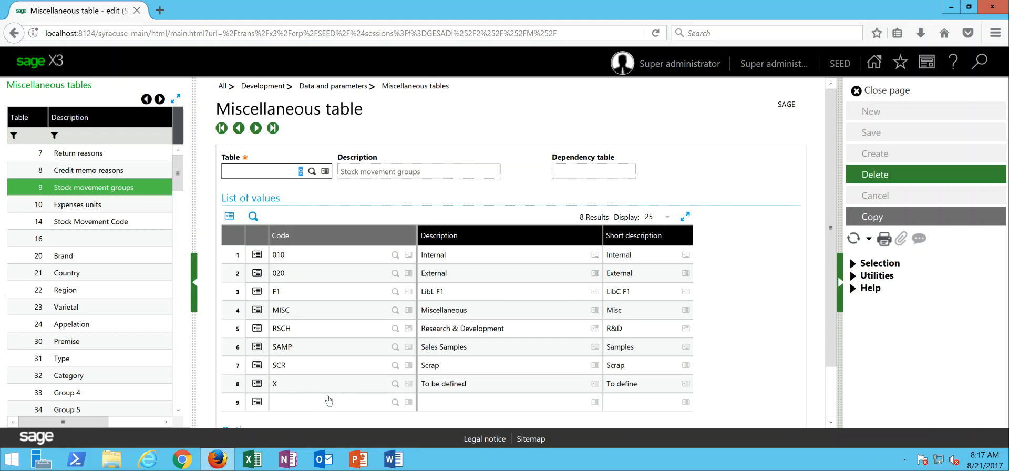
# - Add a new row with the code MISC2 to the Stock movement groups list of values
pyautogui.click(310, 403)
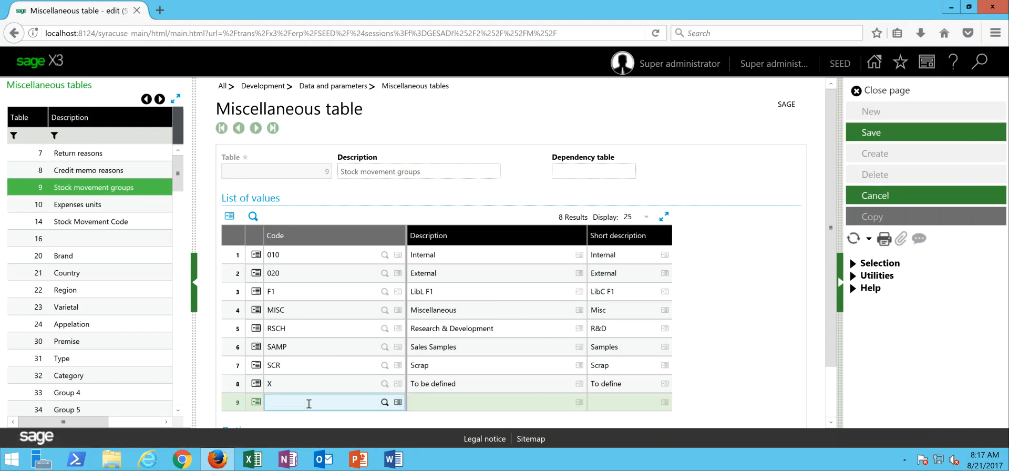
pyautogui.write('MISC')
pyautogui.press('BackSpace')
pyautogui.press('BackSpace')
pyautogui.press('BackSpace')
pyautogui.press('BackSpace')
pyautogui.write('MISC')
pyautogui.press('Tab')
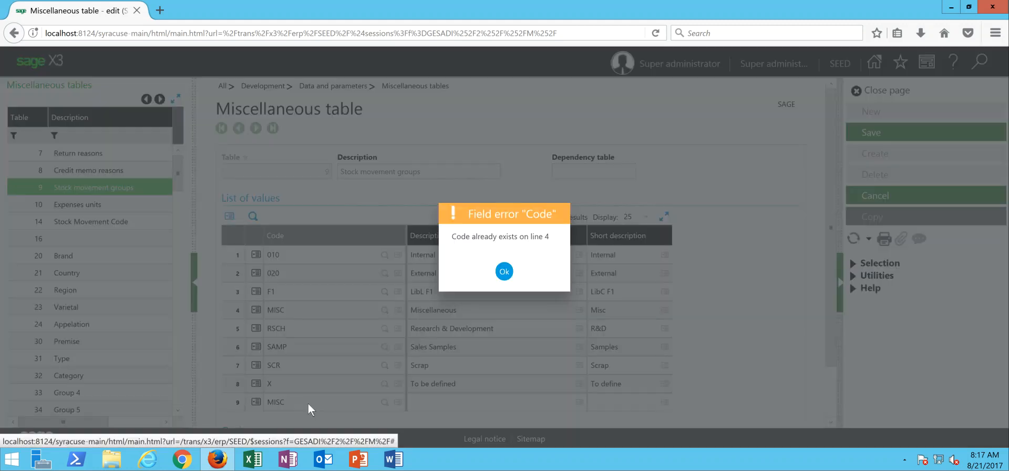
pyautogui.press('Return')
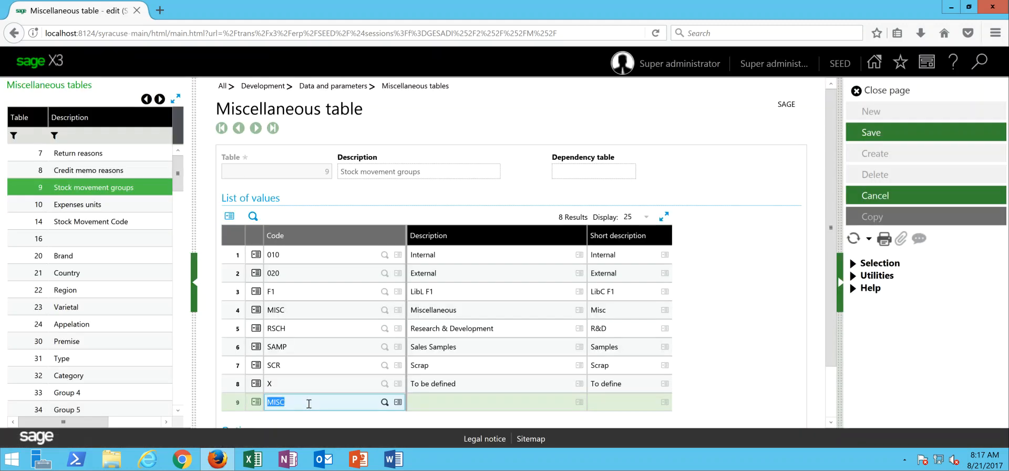
pyautogui.click(309, 403)
pyautogui.write('2')
pyautogui.press('Tab')
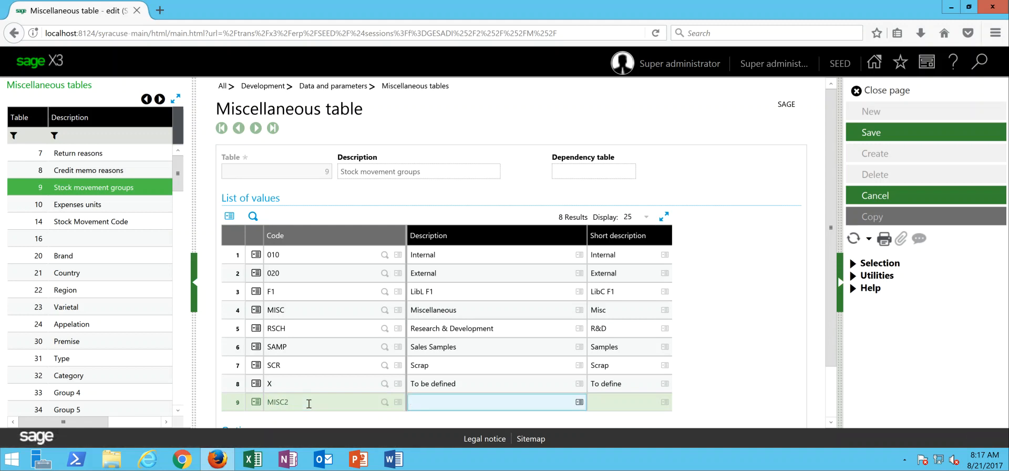
# - Give the MISC2 row the description Miscellaneous and the short description Misc, and save the table
pyautogui.write('Miscellane')
pyautogui.press('BackSpace')
pyautogui.press('BackSpace')
pyautogui.press('BackSpace')
pyautogui.press('BackSpace')
pyautogui.write('laneous')
pyautogui.press('Tab')
pyautogui.write('Misc')
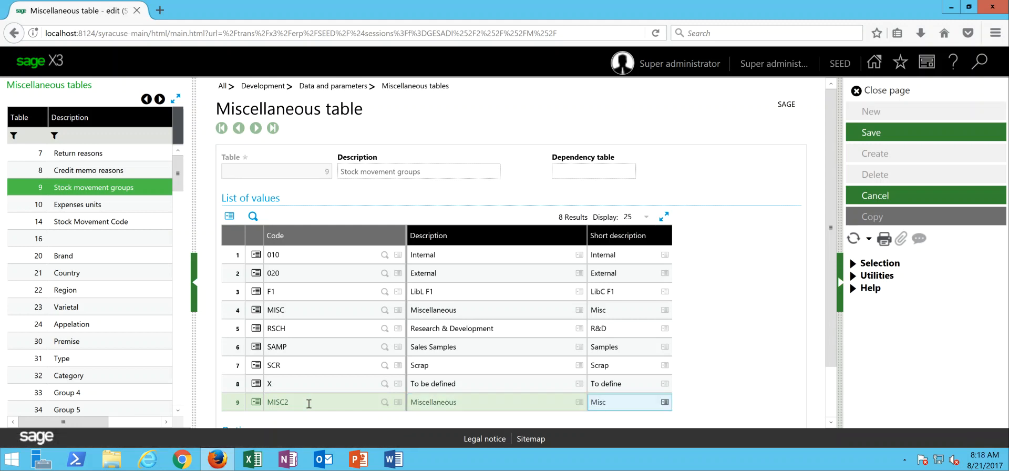
pyautogui.click(870, 135)
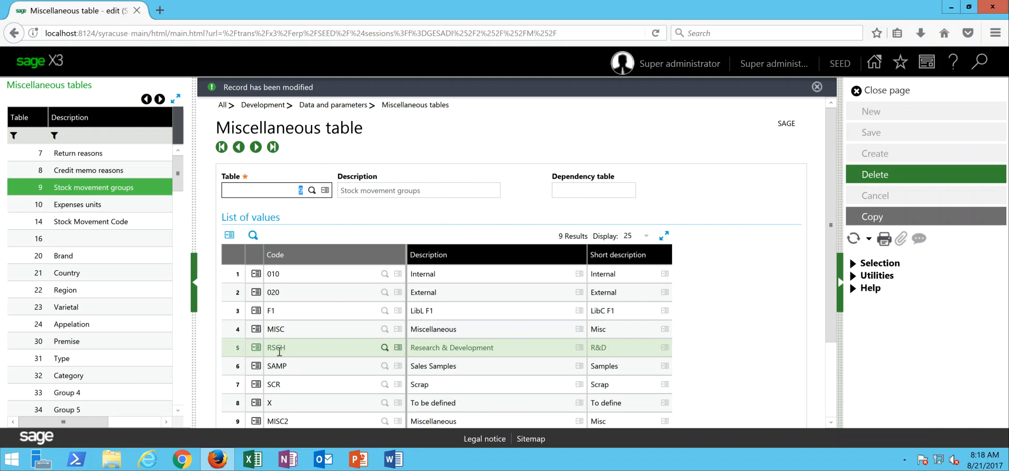
# - Close the miscellaneous table and open local menu chapter 853, Texts of accounting code lines
pyautogui.click(887, 92)
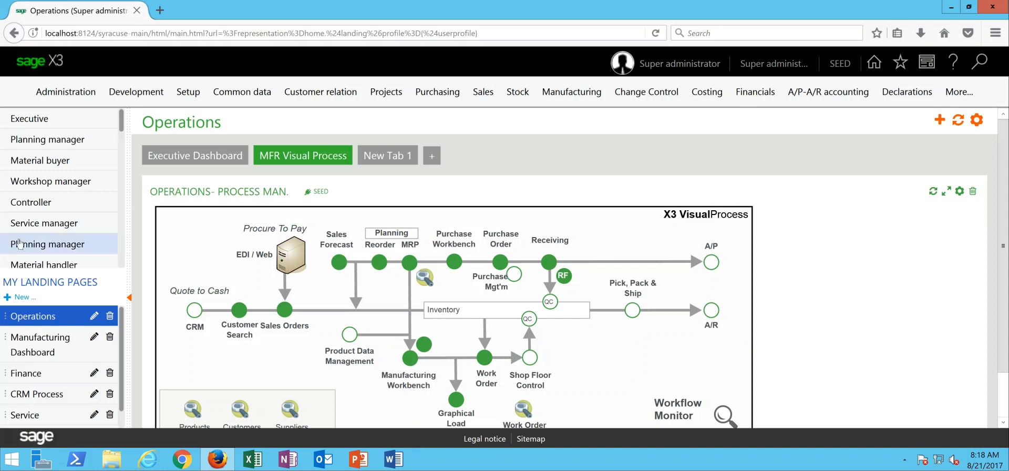
pyautogui.click(140, 97)
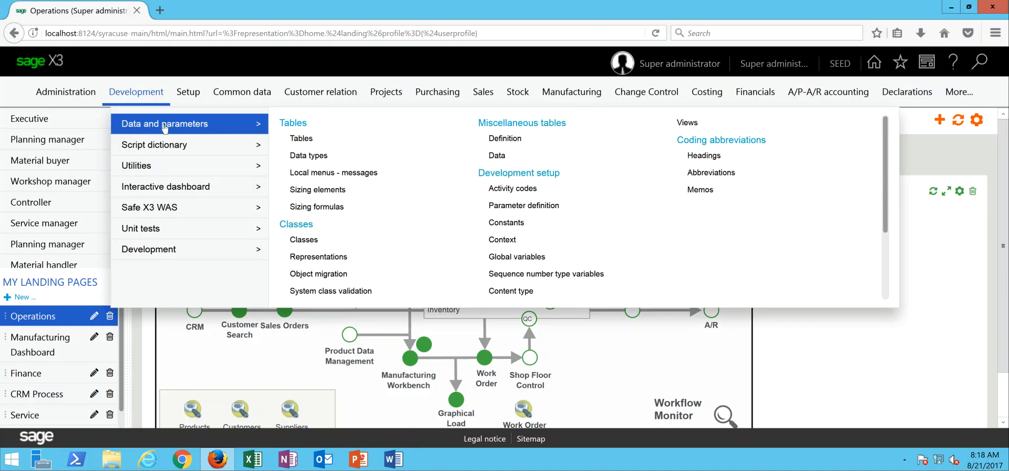
pyautogui.click(319, 173)
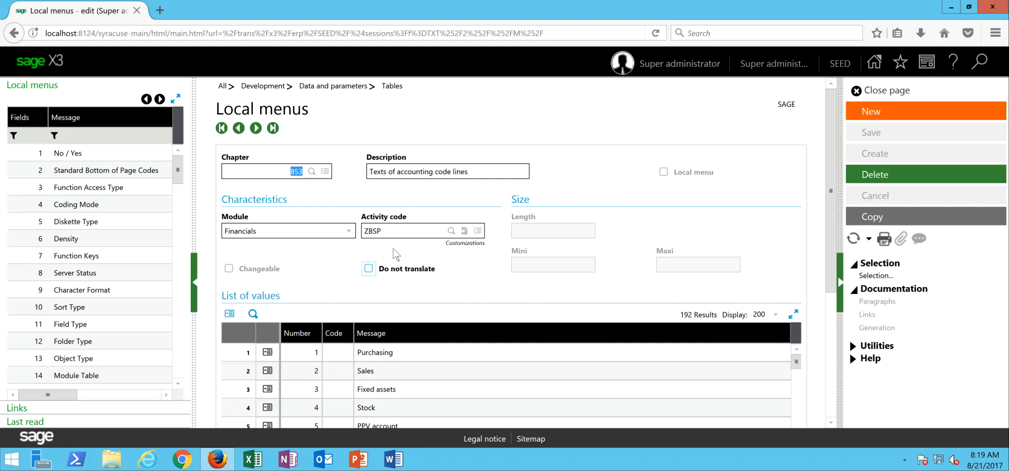
# - Enter the message Misc as number 193 at the end of chapter 853's list of values, and discard the modification
pyautogui.click(385, 231)
pyautogui.moveTo(831, 130); pyautogui.dragTo(835, 269)
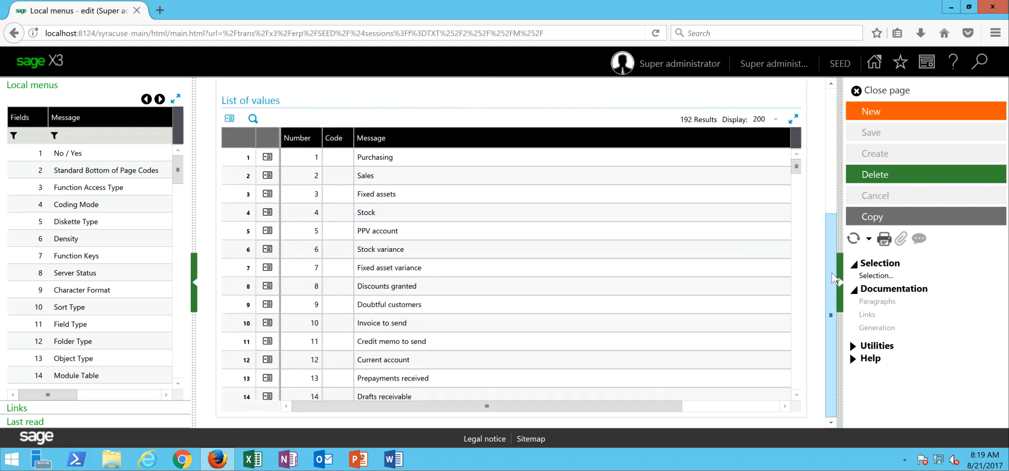
pyautogui.moveTo(797, 172); pyautogui.dragTo(779, 392)
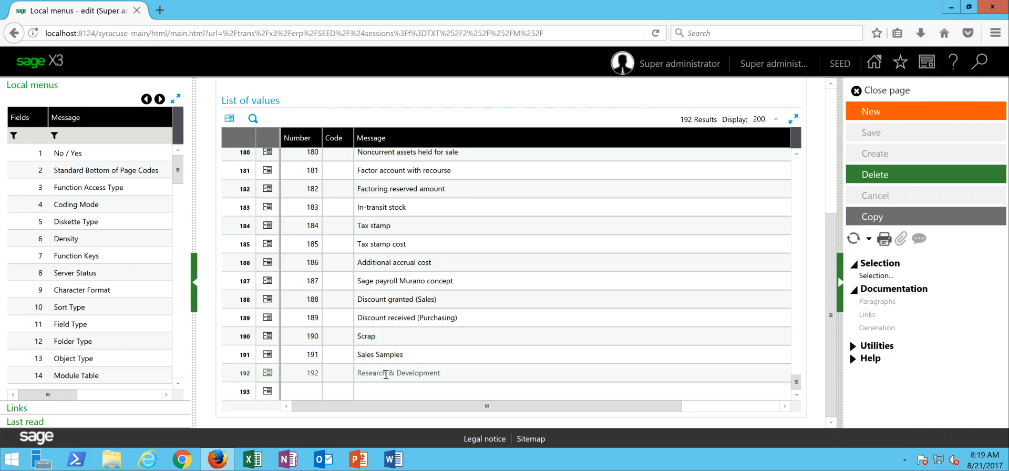
pyautogui.click(322, 389)
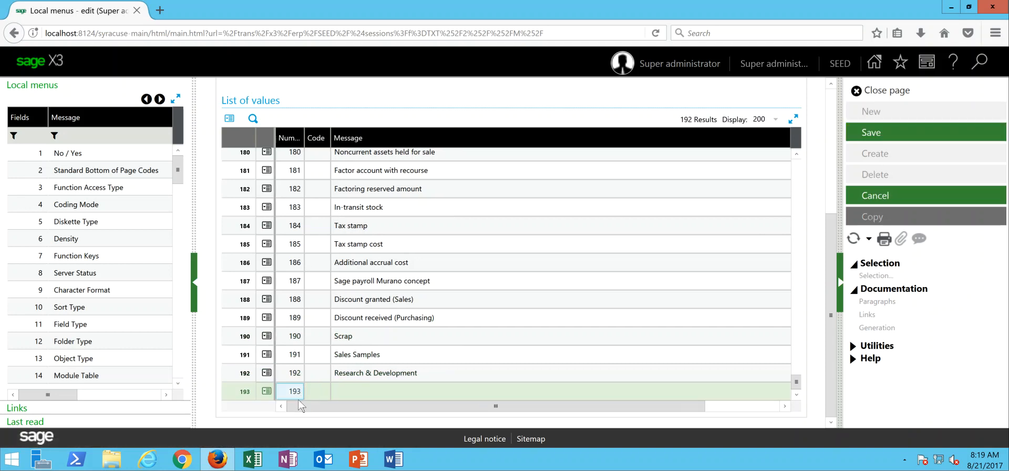
pyautogui.press('Tab')
pyautogui.write('Mi')
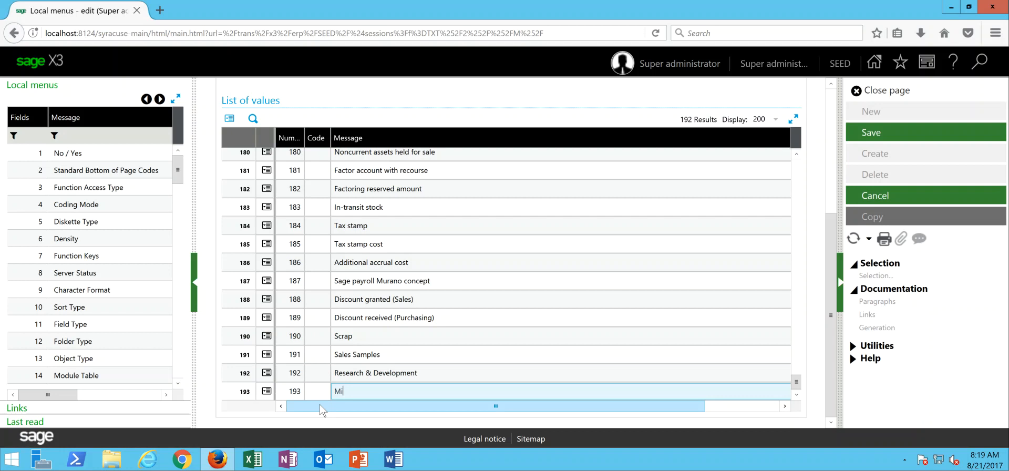
pyautogui.write('sc')
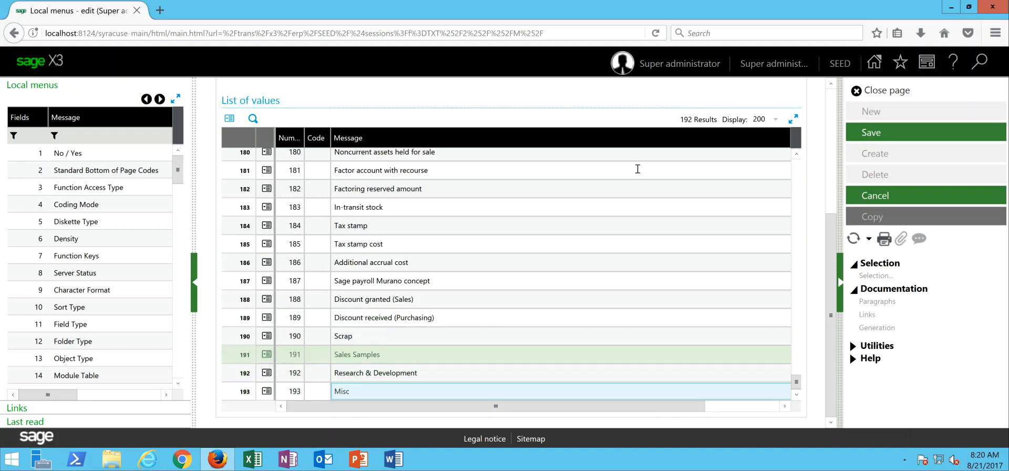
pyautogui.click(874, 195)
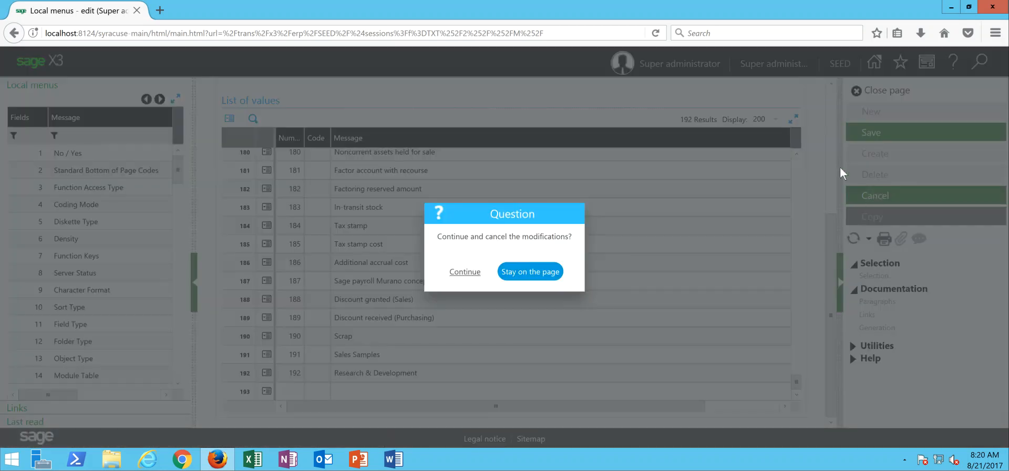
pyautogui.click(466, 271)
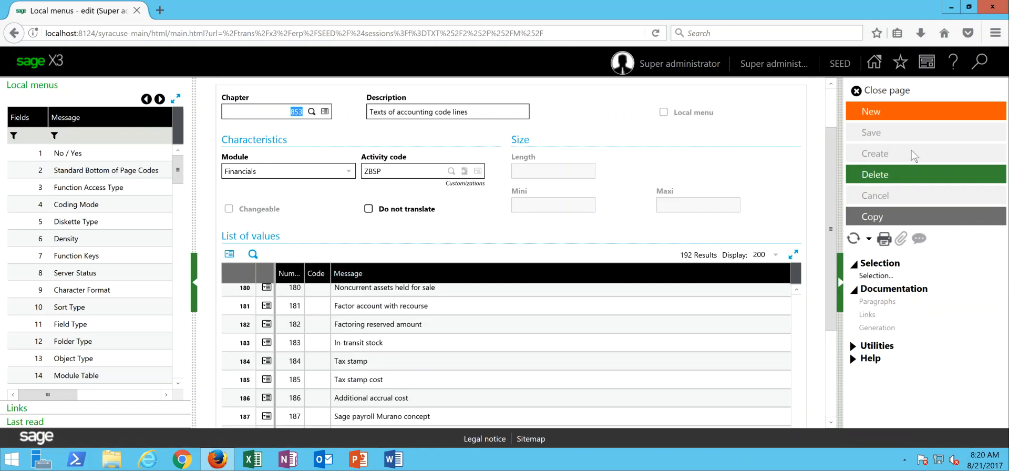
# - Close the local menus page and open the Accounting code lines setup for the Financials accounting interface
pyautogui.click(890, 91)
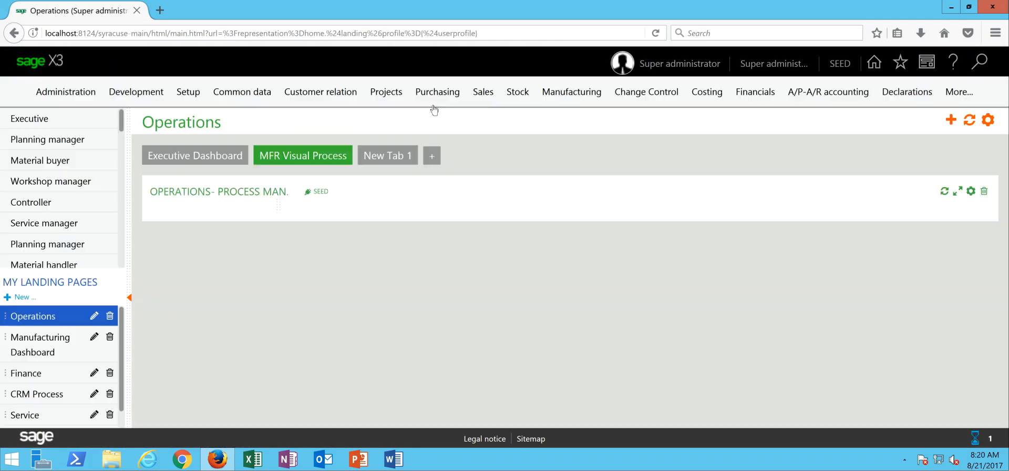
pyautogui.click(432, 103)
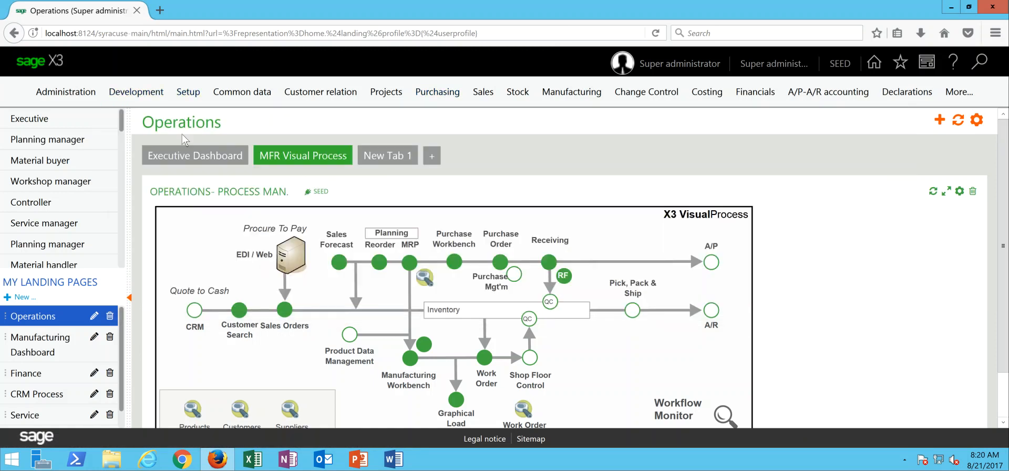
pyautogui.moveTo(189, 95)
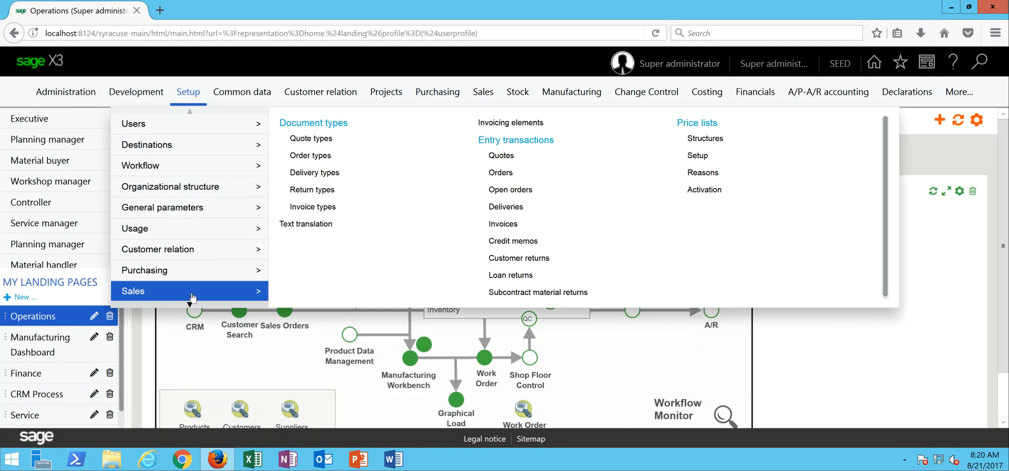
pyautogui.moveTo(192, 305)
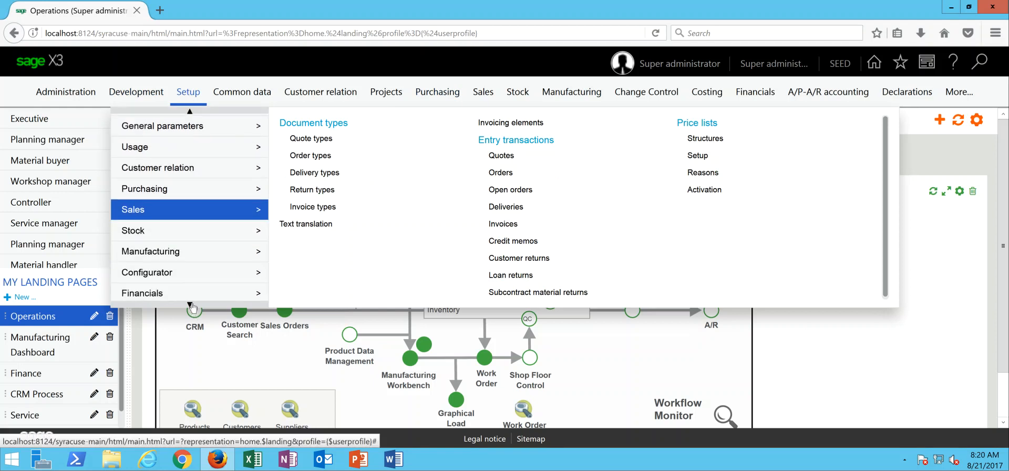
pyautogui.moveTo(185, 256)
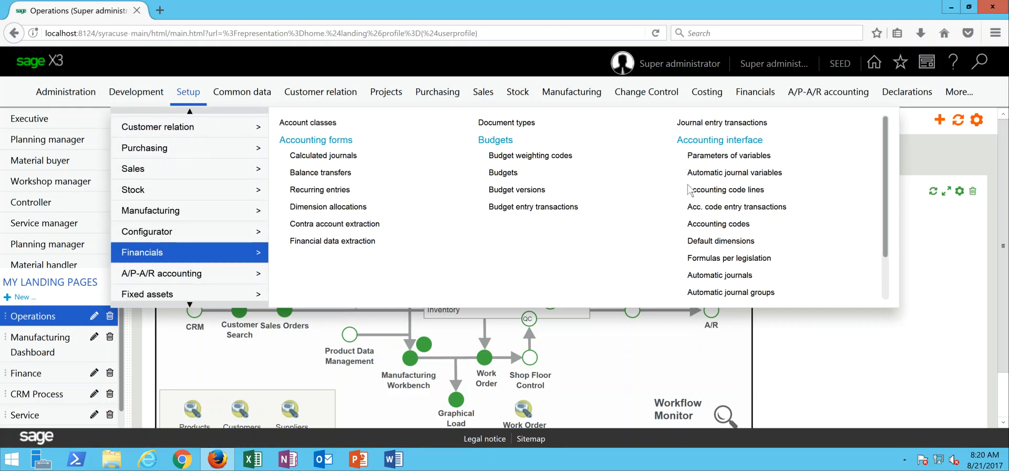
pyautogui.click(728, 190)
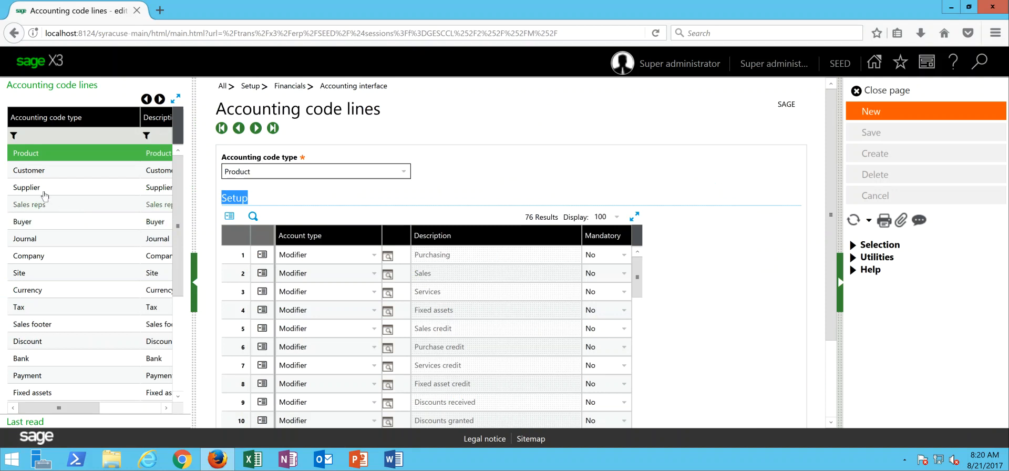
# - Try adding line 77 to the Product accounting code lines with account type Modifier and the text Scrap, and cancel the entry
pyautogui.click(25, 159)
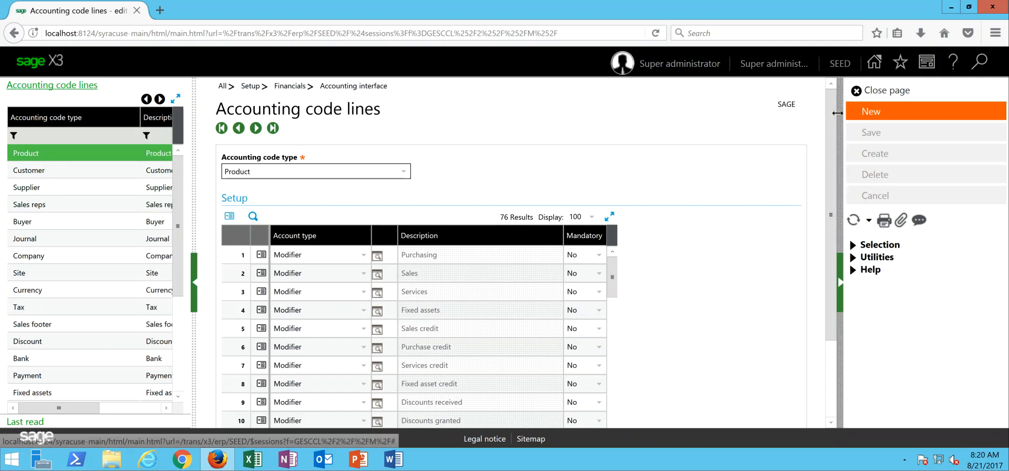
pyautogui.scroll(-3, 828, 251)
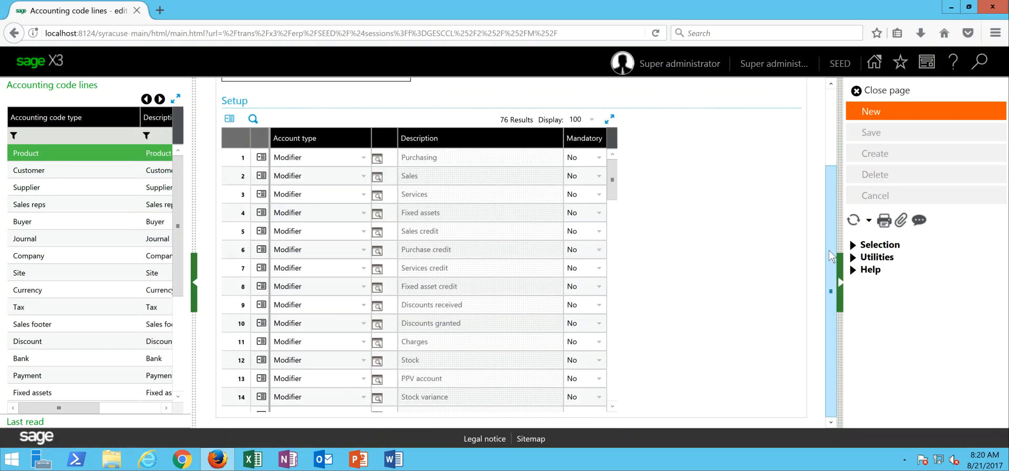
pyautogui.moveTo(611, 173); pyautogui.dragTo(613, 405)
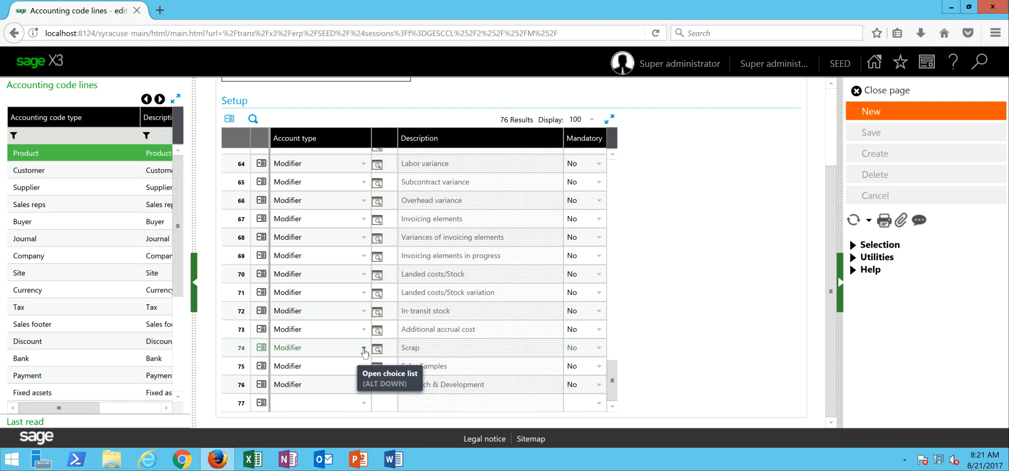
pyautogui.click(362, 403)
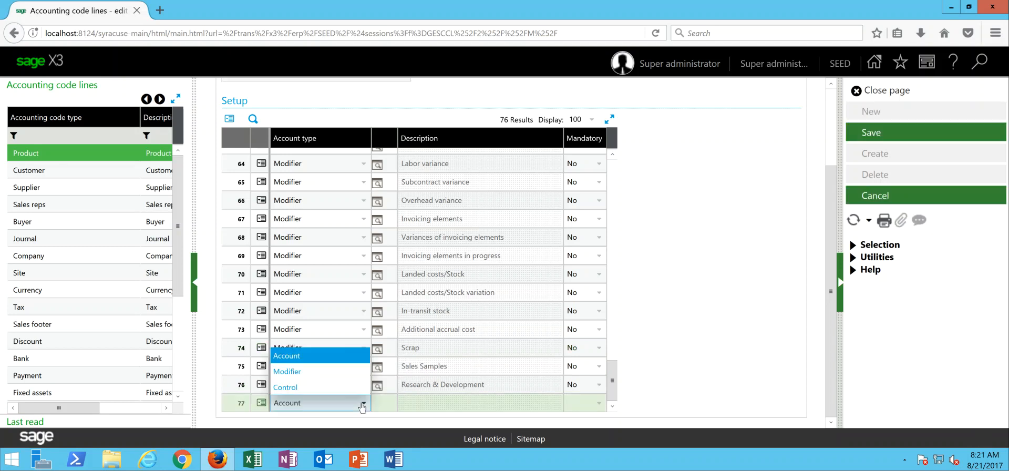
pyautogui.click(338, 376)
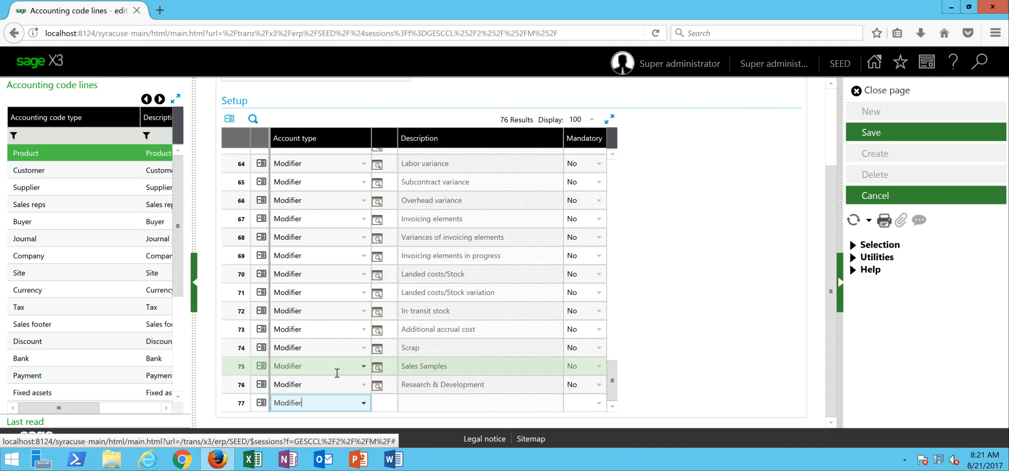
pyautogui.click(381, 406)
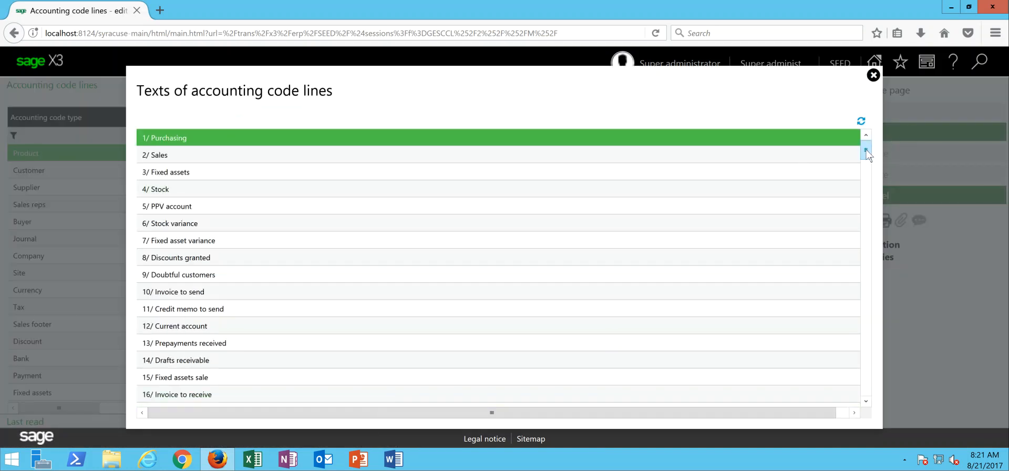
pyautogui.scroll(-3, 862, 213)
pyautogui.scroll(-20, 861, 213)
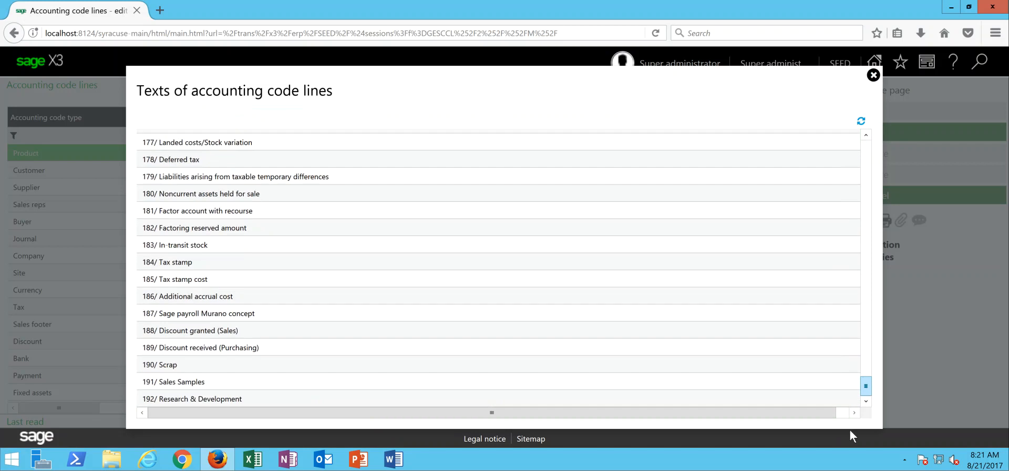
pyautogui.click(180, 367)
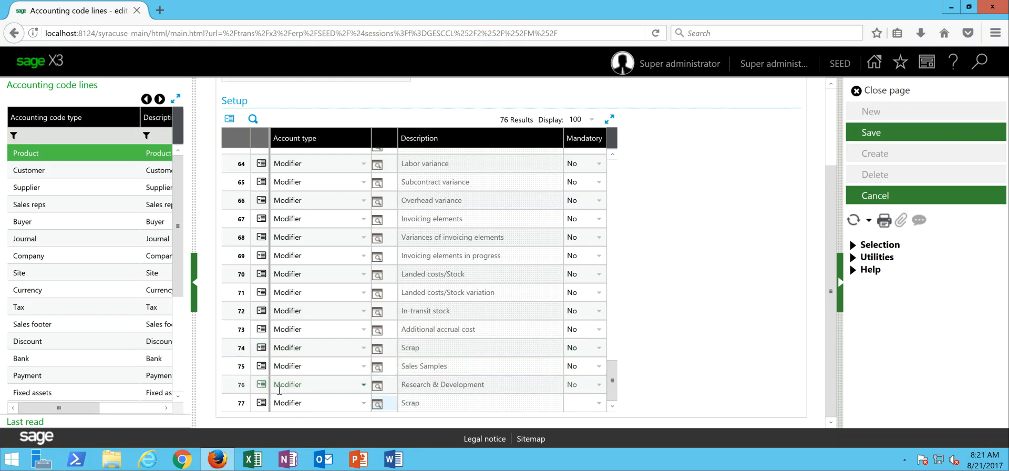
pyautogui.click(875, 195)
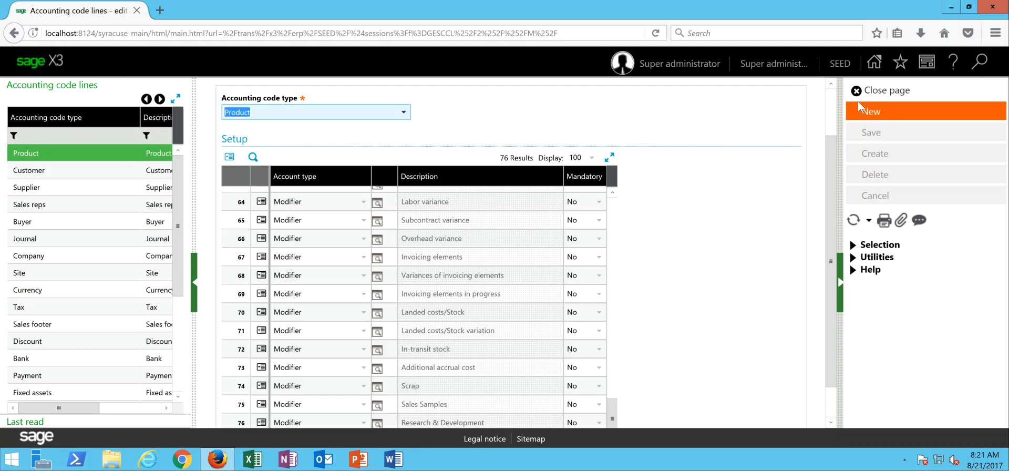
# - Close the accounting code lines page and open the Financials accounting codes setup with the ENG American account transaction
pyautogui.click(887, 94)
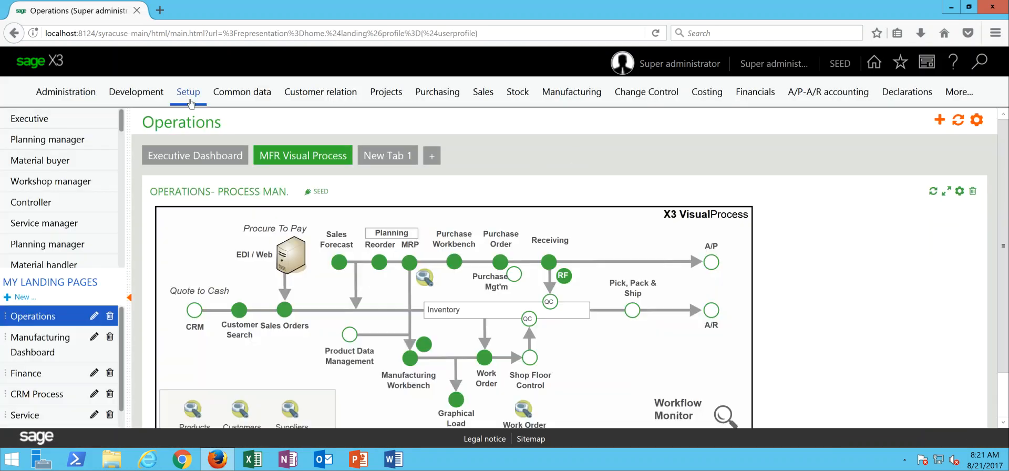
pyautogui.click(190, 97)
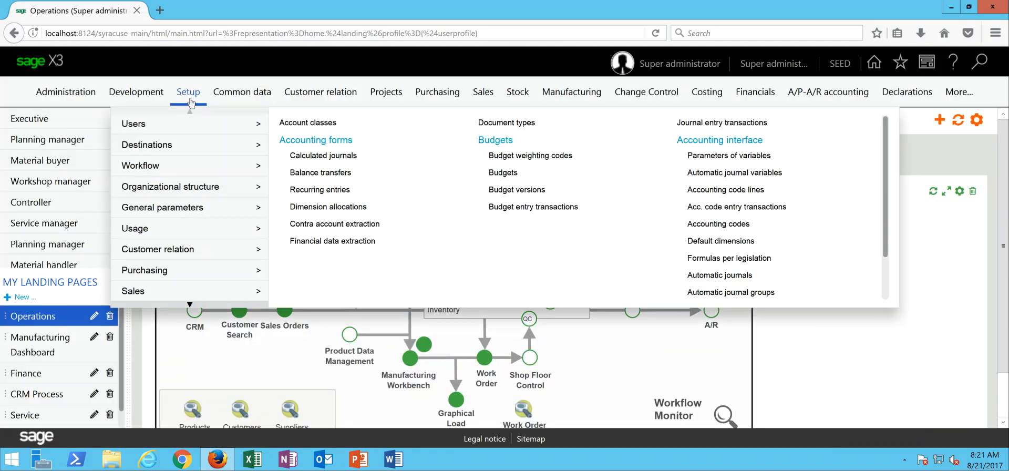
pyautogui.click(190, 305)
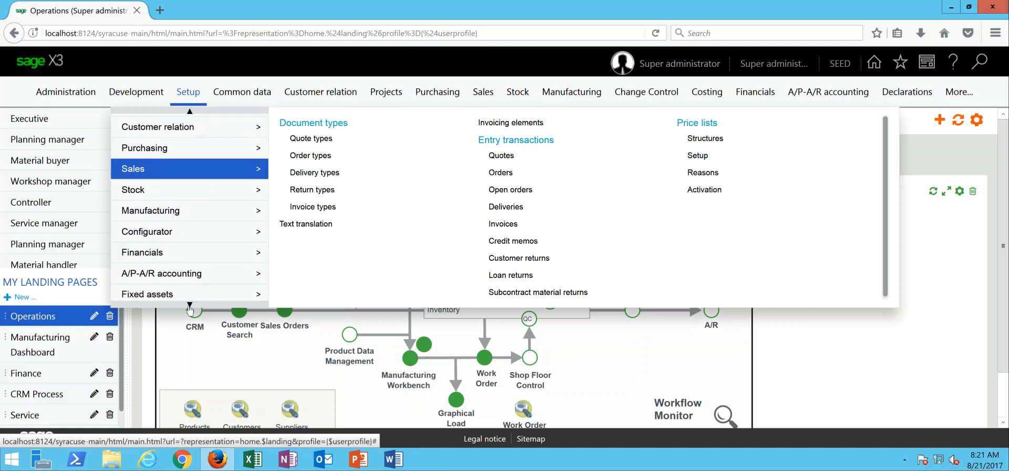
pyautogui.moveTo(190, 238)
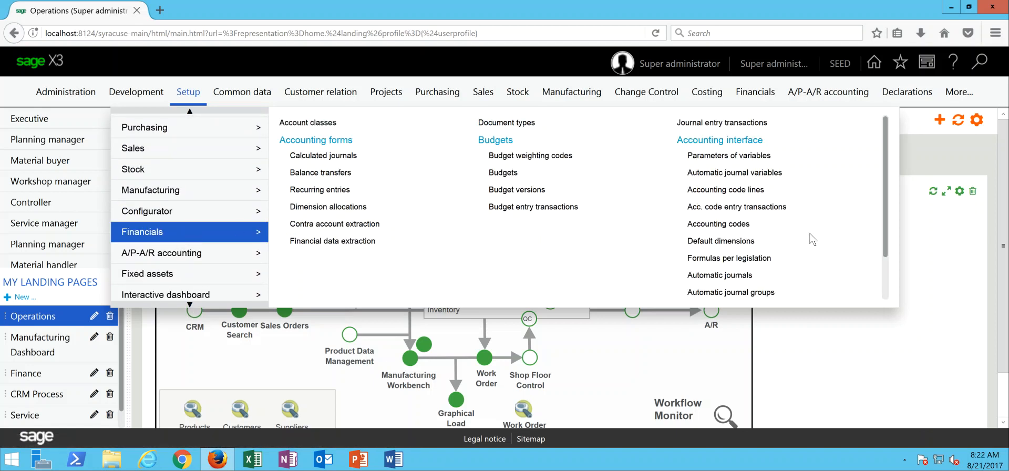
pyautogui.click(742, 229)
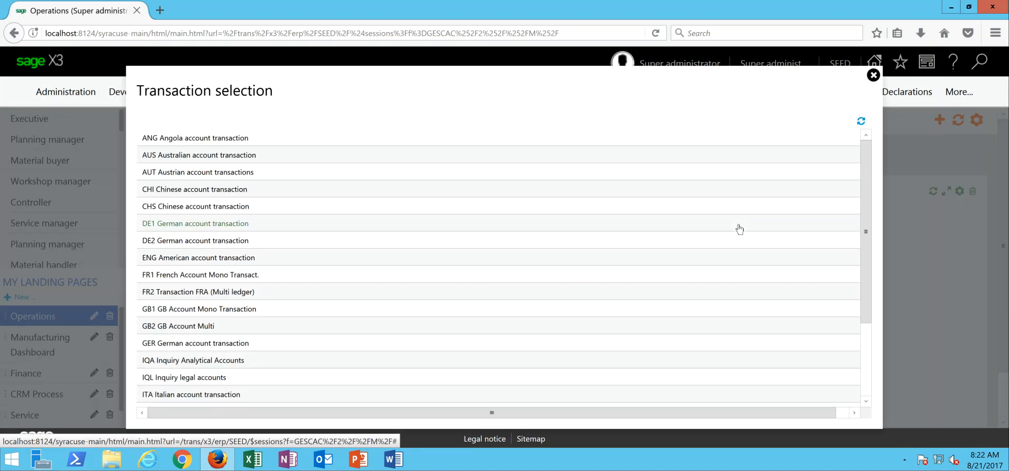
pyautogui.click(179, 262)
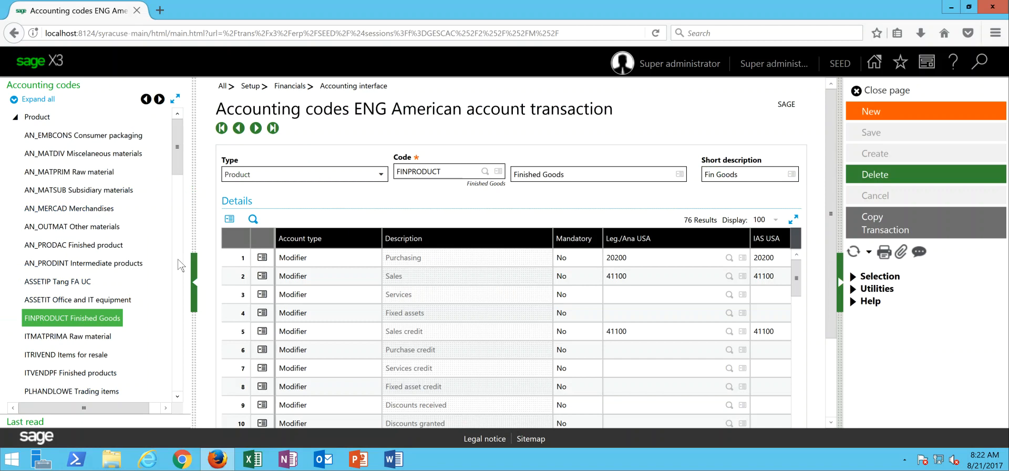
# - Display the FINPRODUCT product accounting code and examine the accounts assigned to its last lines, Scrap, Sales Samples and Research & Development
pyautogui.click(15, 118)
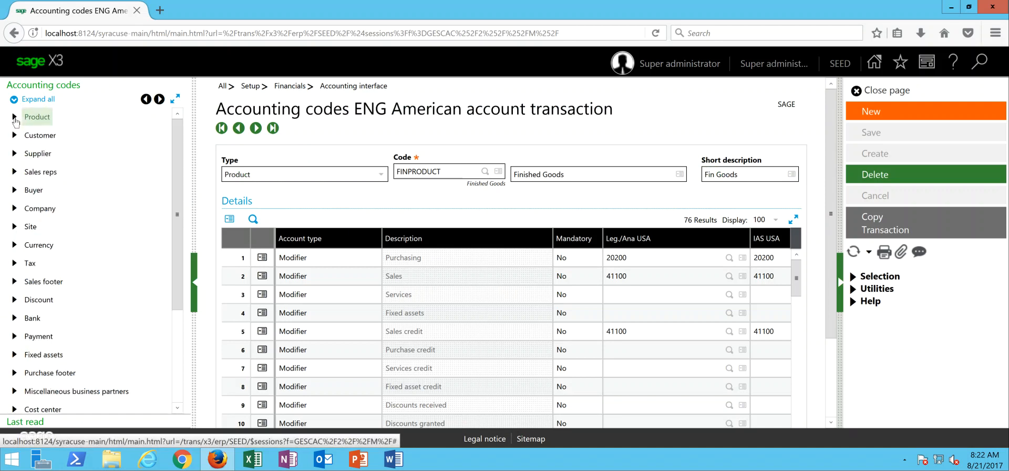
pyautogui.click(14, 119)
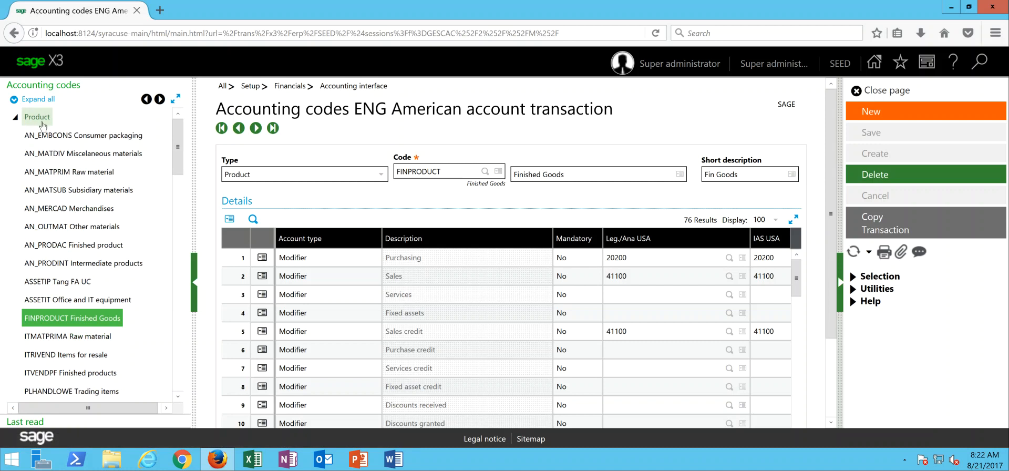
pyautogui.click(56, 321)
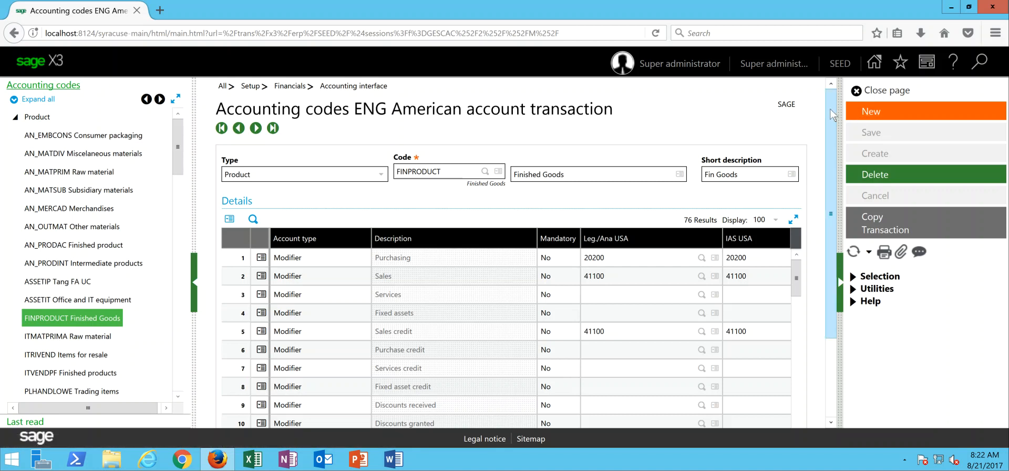
pyautogui.rightClick(838, 200)
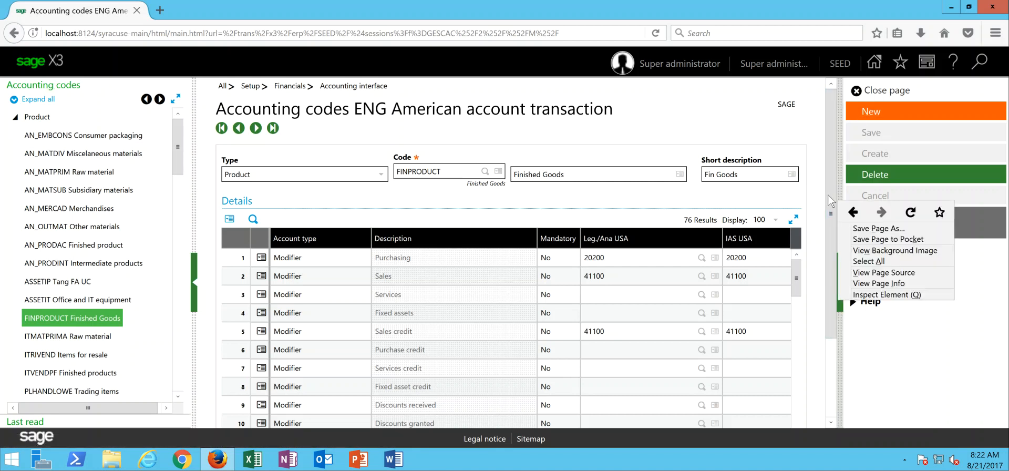
pyautogui.moveTo(830, 198); pyautogui.dragTo(832, 263)
pyautogui.moveTo(797, 190); pyautogui.dragTo(789, 414)
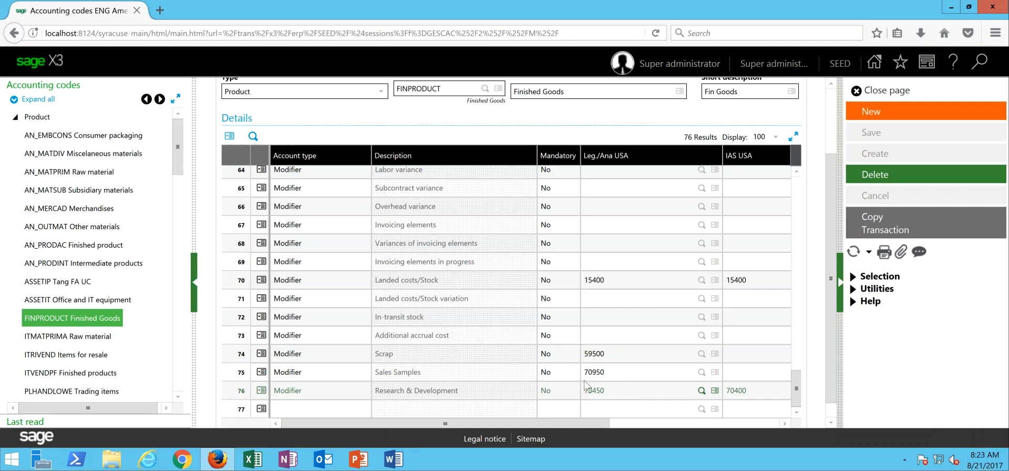
# - Close the accounting codes page and open the Miscellaneous issues entry transactions in the Stock setup
pyautogui.click(885, 92)
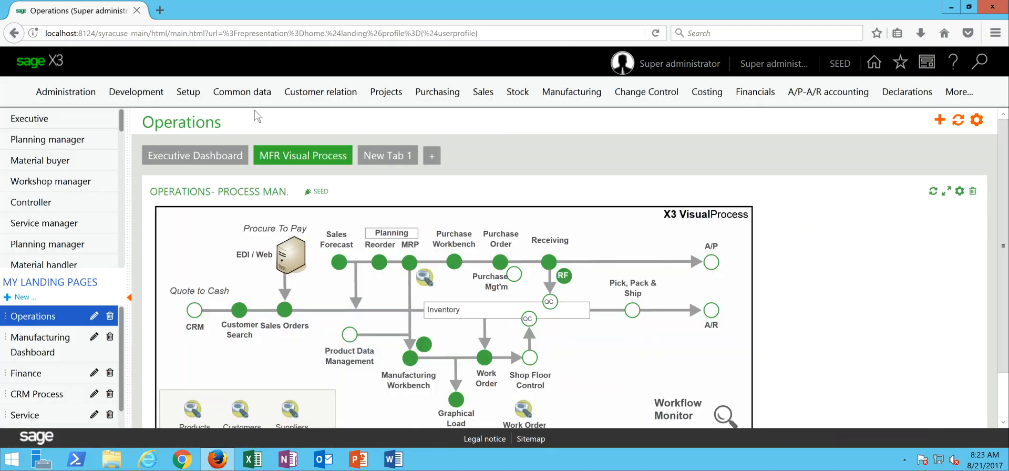
pyautogui.click(192, 95)
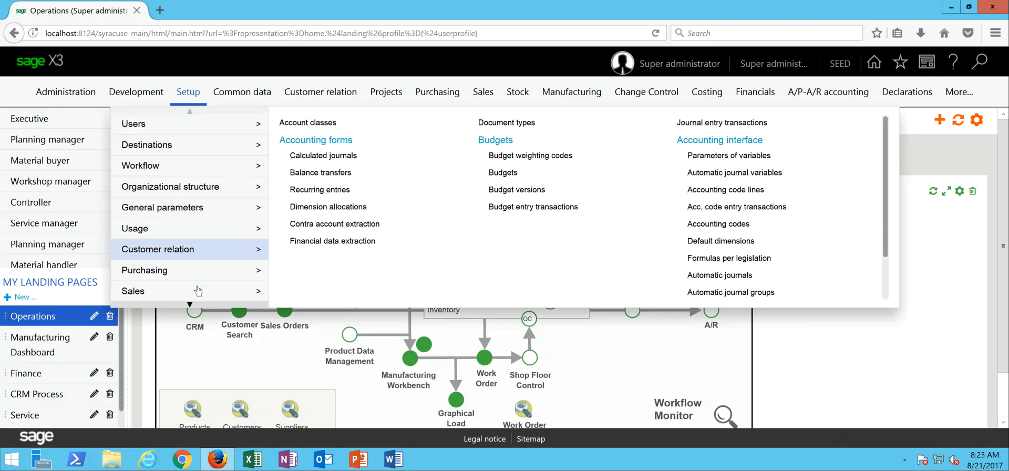
pyautogui.click(189, 248)
pyautogui.moveTo(189, 303)
pyautogui.moveTo(192, 257)
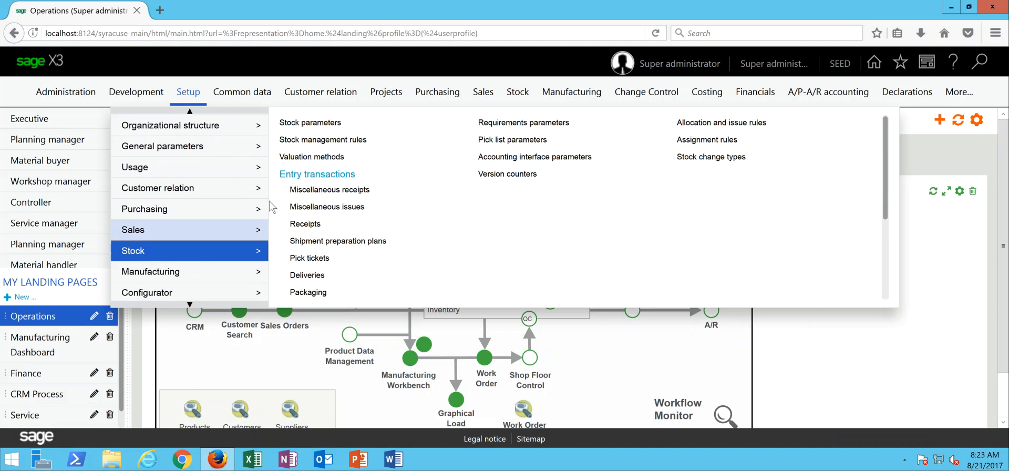
pyautogui.click(328, 209)
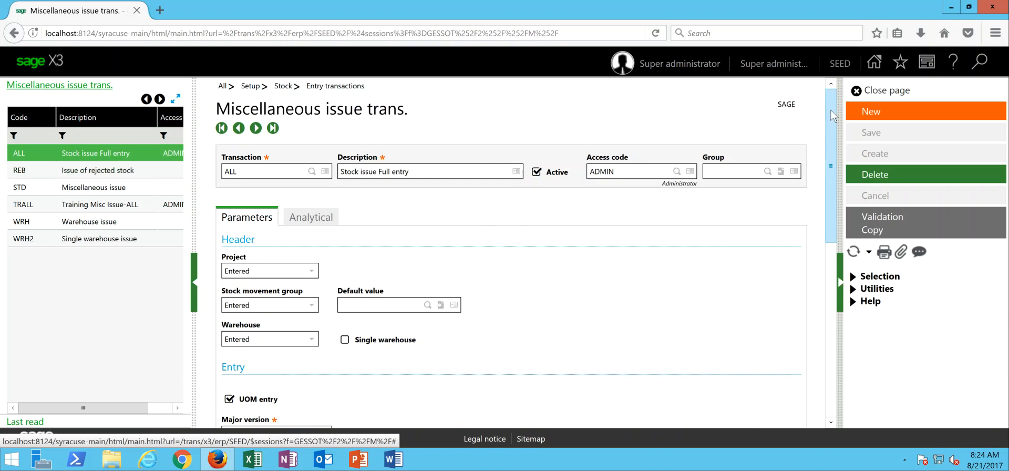
# - Open the STKIS automatic journal from the ALL miscellaneous issue transaction and display the accounting codes of its line 3, Stock decrease
pyautogui.scroll(-2, 833, 129)
pyautogui.moveTo(833, 127); pyautogui.dragTo(862, 355)
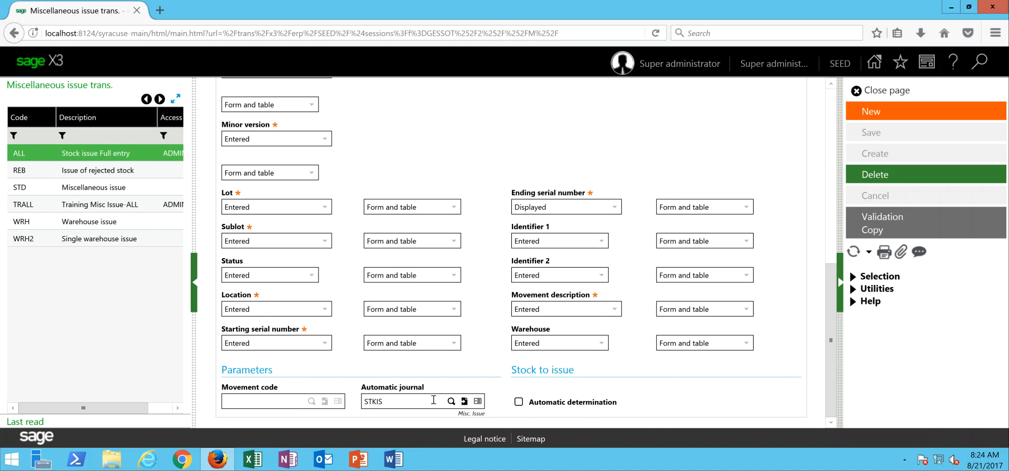
pyautogui.click(465, 403)
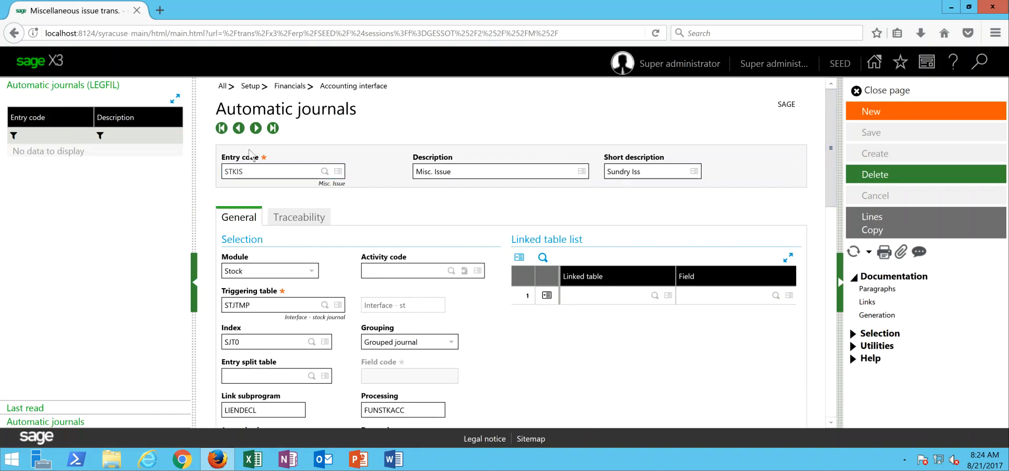
pyautogui.click(874, 217)
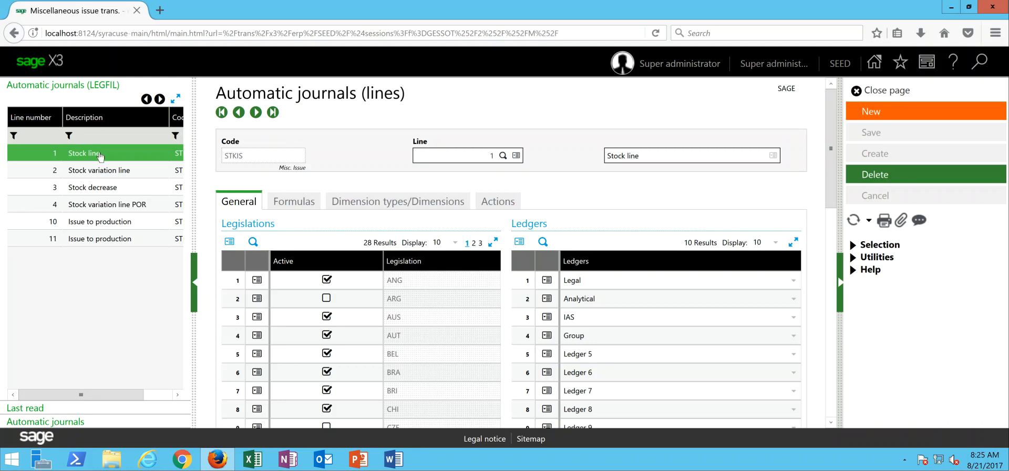
pyautogui.click(77, 189)
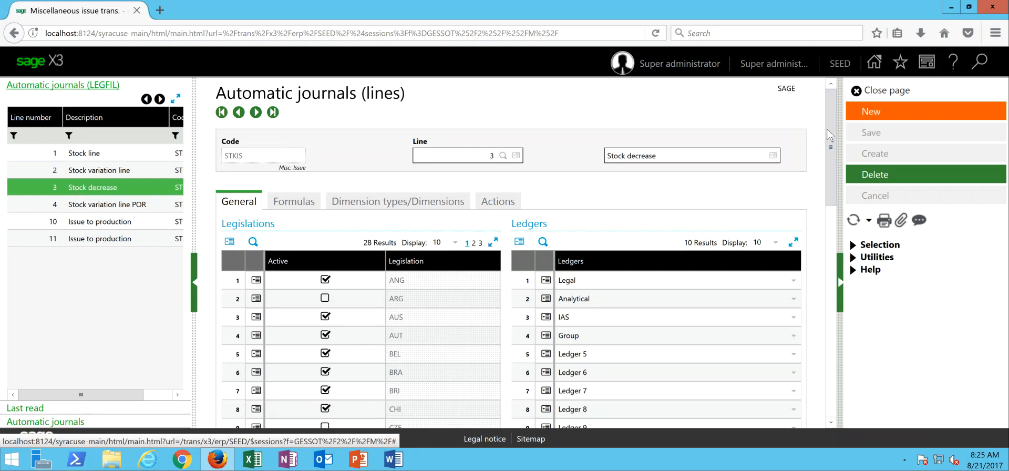
pyautogui.moveTo(831, 124); pyautogui.dragTo(852, 362)
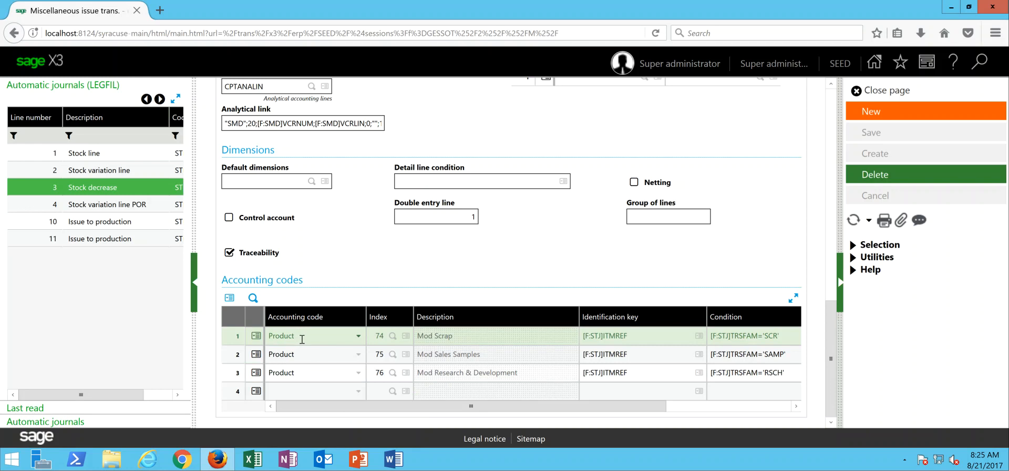
# - Select Mod Scrap as the index of the first accounting code, check the rows' conditions, and cancel the changes to the Stock decrease line
pyautogui.click(393, 337)
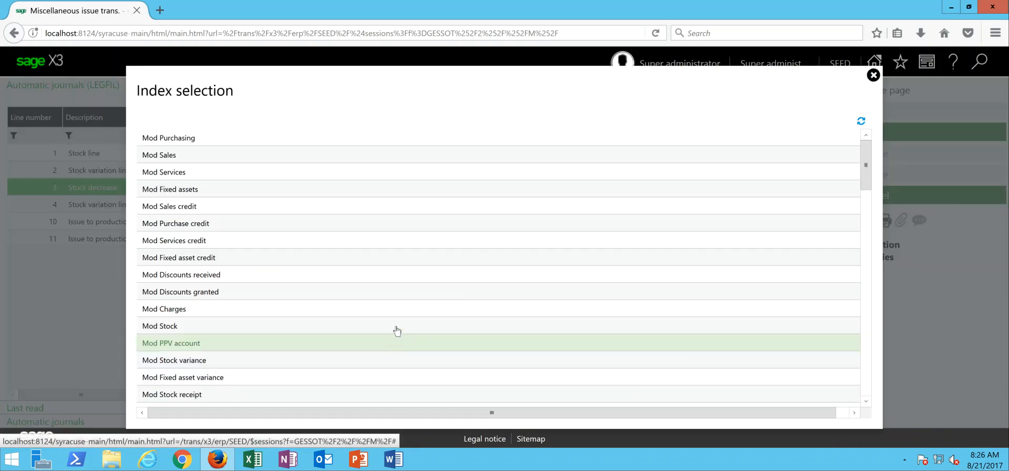
pyautogui.scroll(-1, 869, 163)
pyautogui.moveTo(870, 173); pyautogui.dragTo(881, 395)
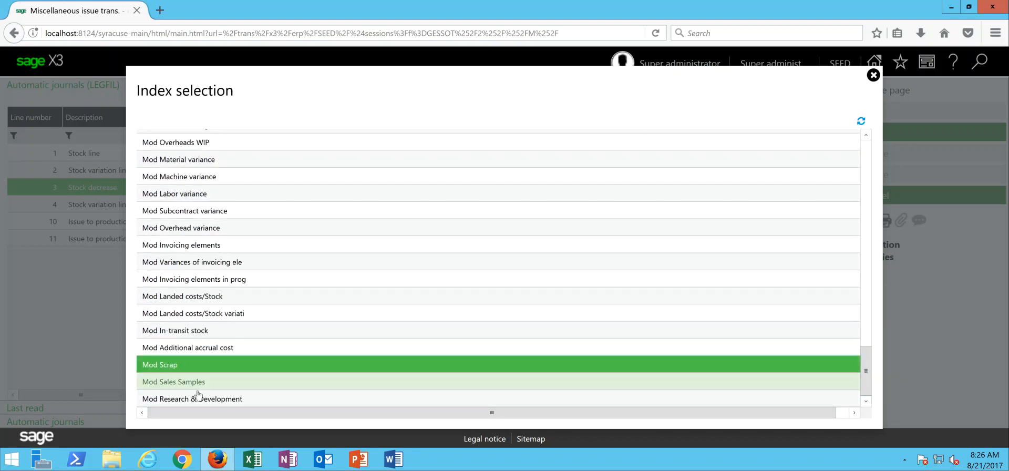
pyautogui.click(166, 366)
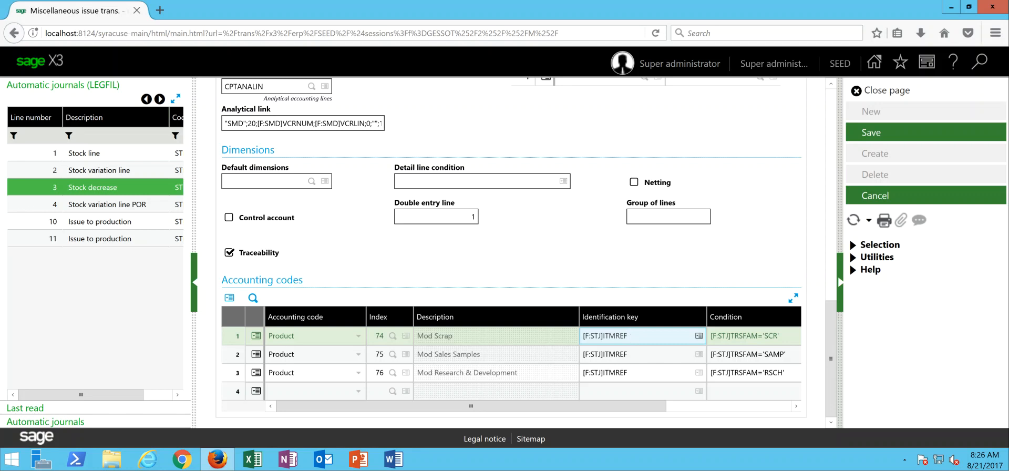
pyautogui.moveTo(633, 408); pyautogui.dragTo(681, 408)
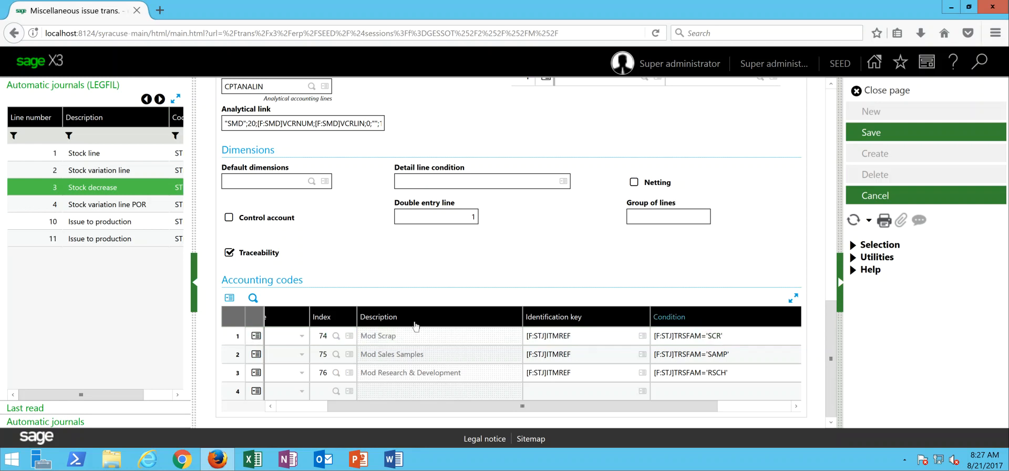
pyautogui.moveTo(331, 408); pyautogui.dragTo(299, 407)
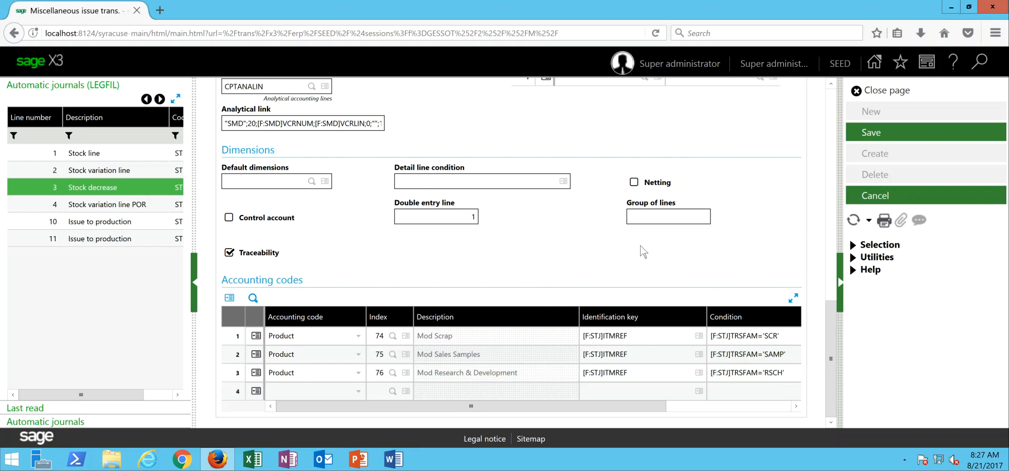
pyautogui.click(874, 196)
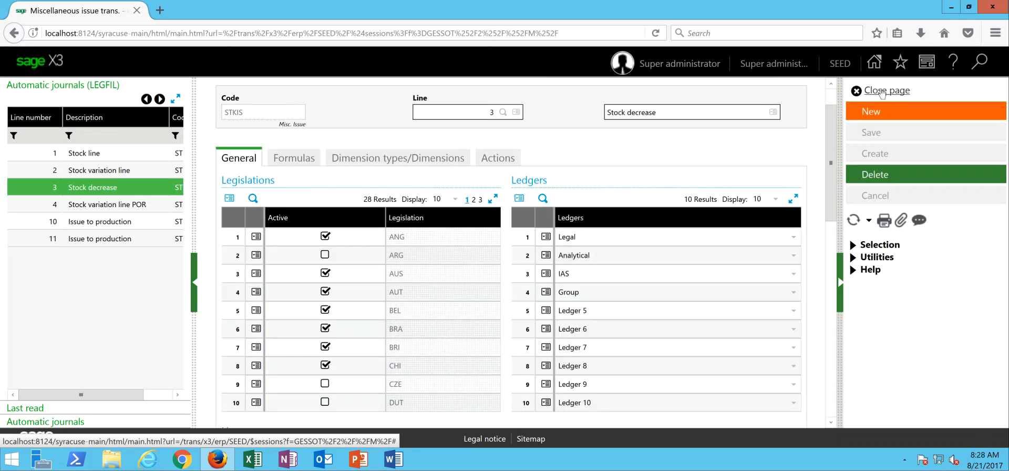
# - Close the automatic journal and its setup pages, and open the stock Miscellaneous issues function with the ALL Stock issue Full entry transaction
pyautogui.click(882, 92)
pyautogui.click(873, 93)
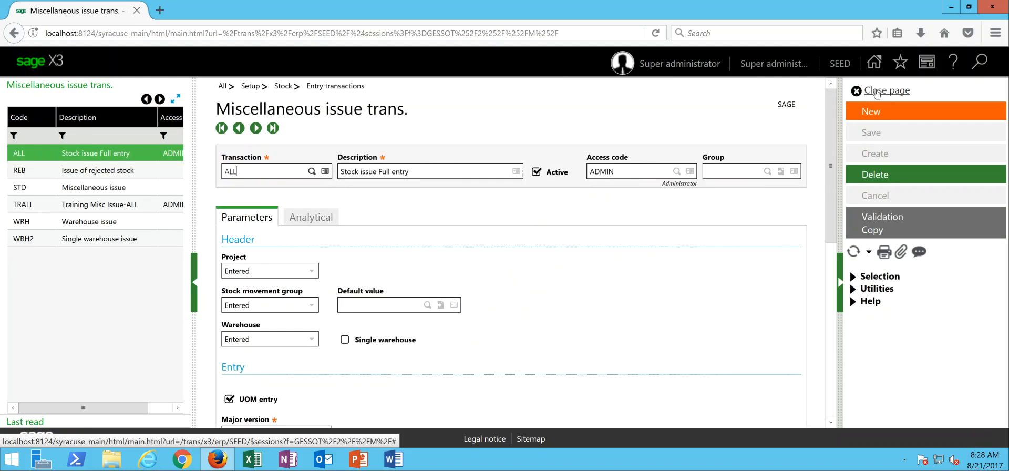
pyautogui.click(872, 92)
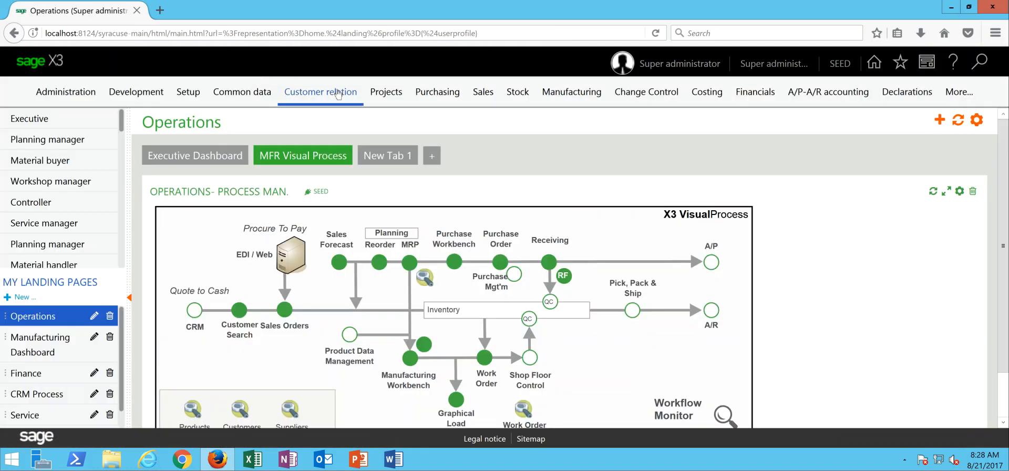
pyautogui.moveTo(516, 94)
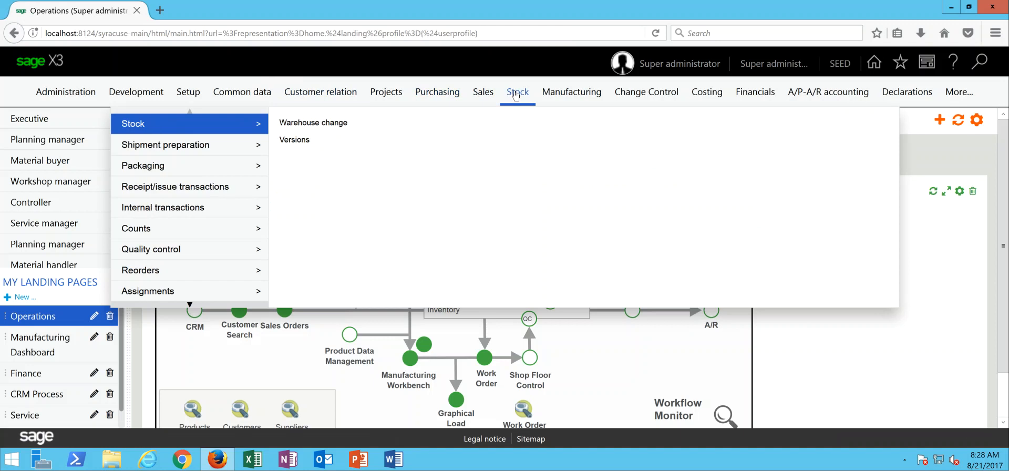
pyautogui.moveTo(226, 188)
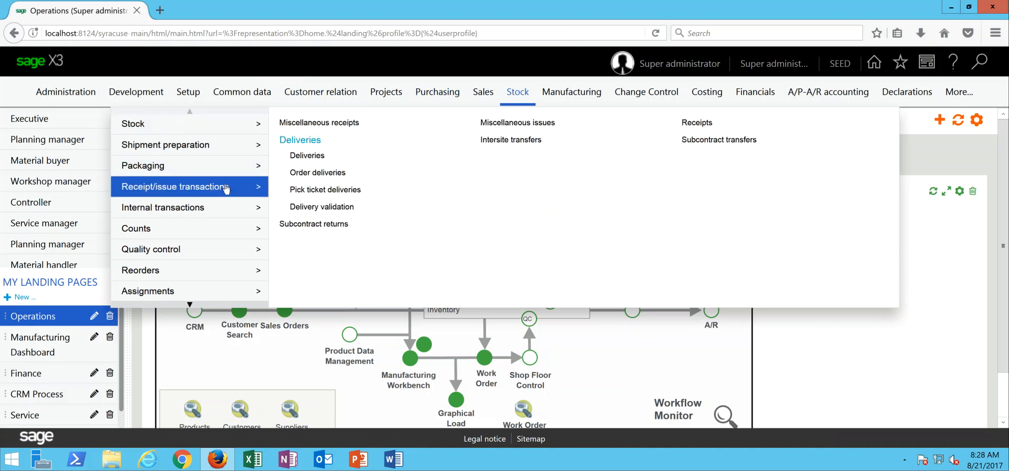
pyautogui.click(510, 124)
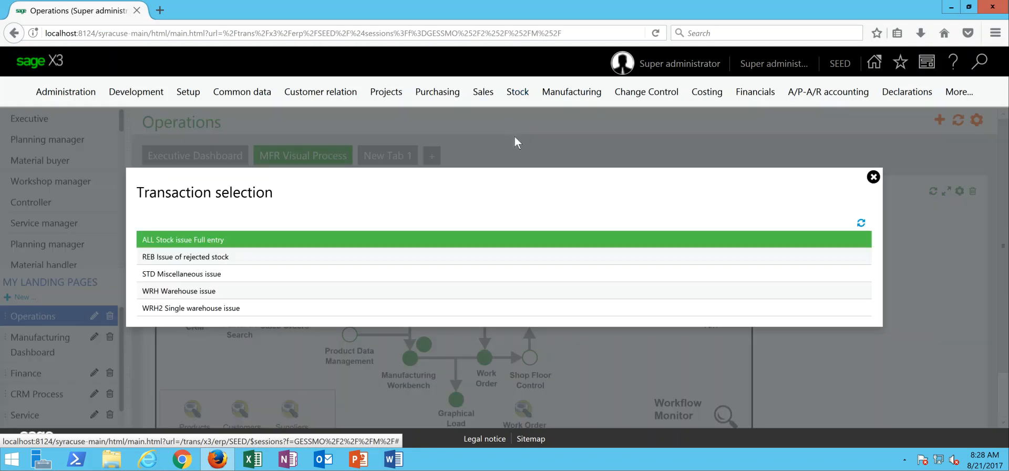
pyautogui.click(171, 244)
pyautogui.click(171, 241)
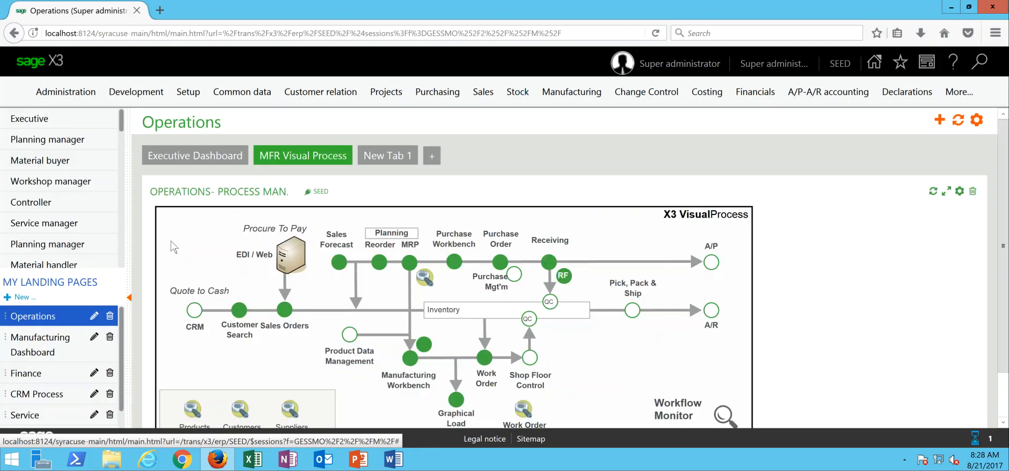
# - Start a new miscellaneous issue for storage site NA011 with the SAMP (Sales Samples) transaction group
pyautogui.click(869, 112)
pyautogui.write('NA')
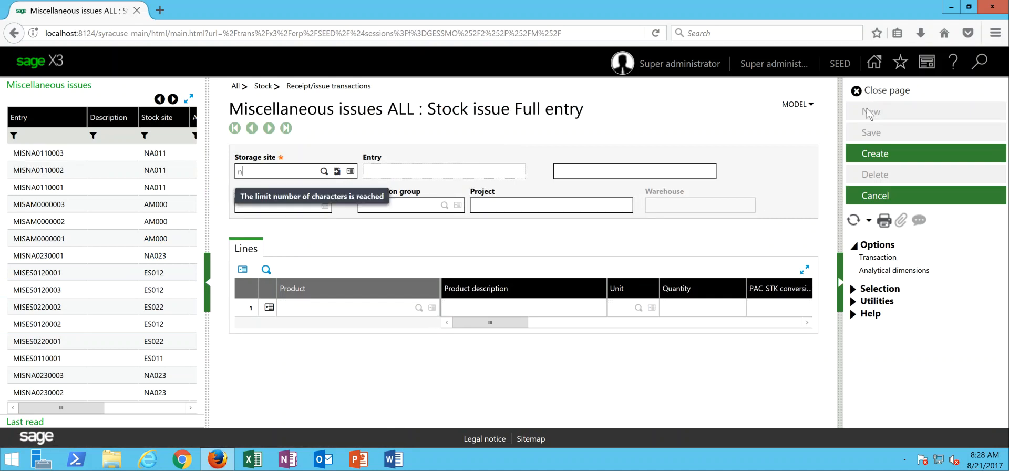
pyautogui.press('BackSpace')
pyautogui.press('BackSpace')
pyautogui.write('NA011')
pyautogui.press('Tab')
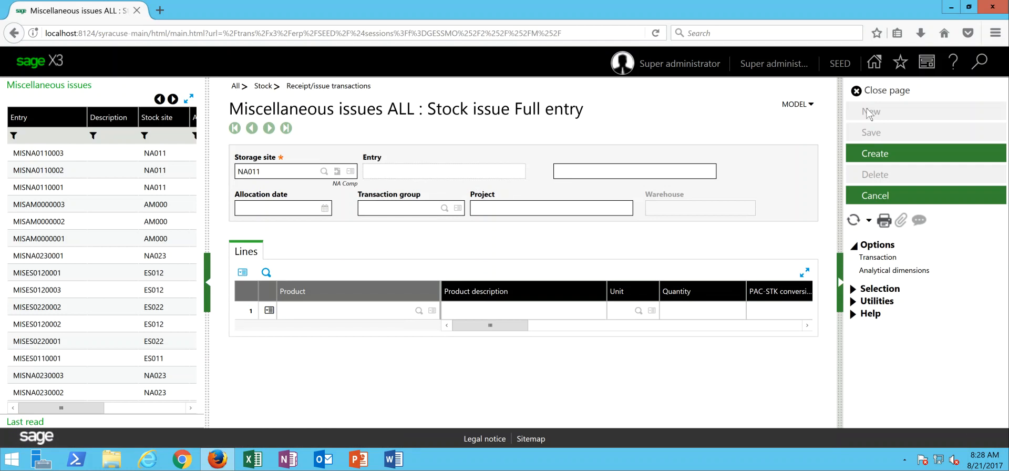
pyautogui.press('Tab')
pyautogui.press('Tab')
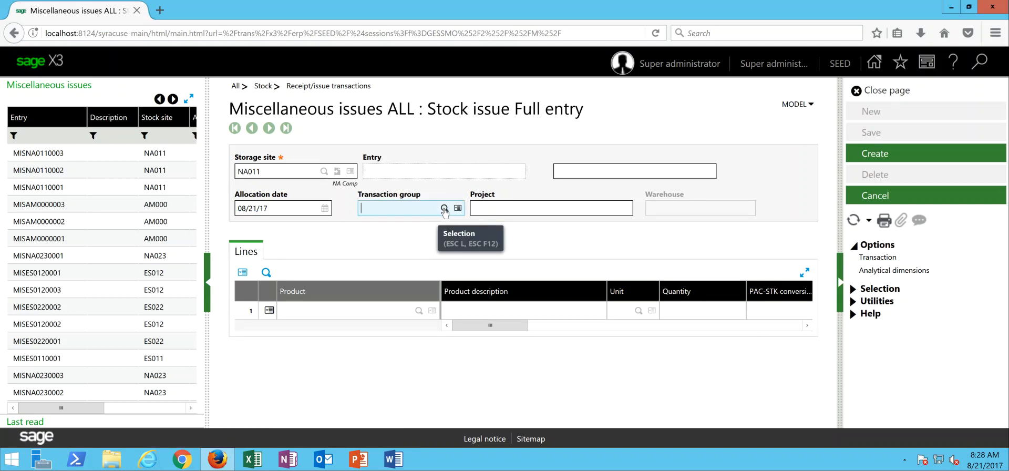
pyautogui.click(445, 208)
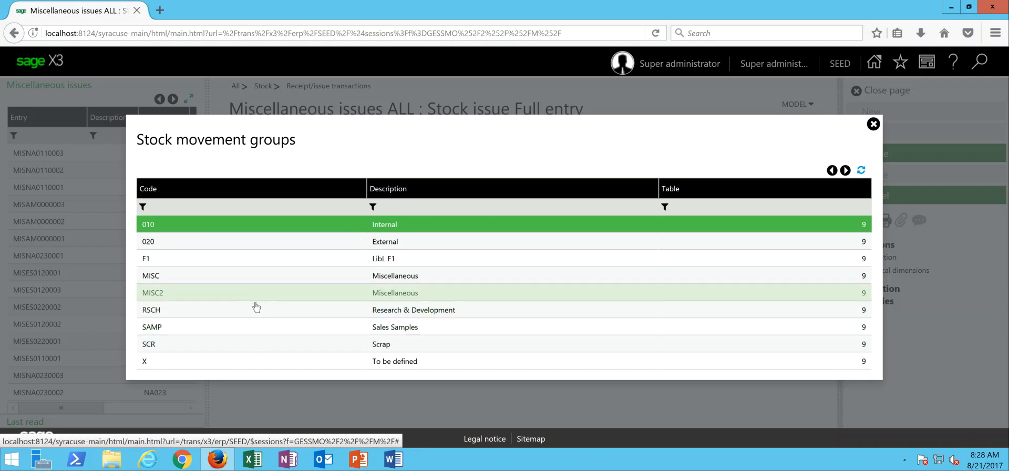
pyautogui.click(385, 331)
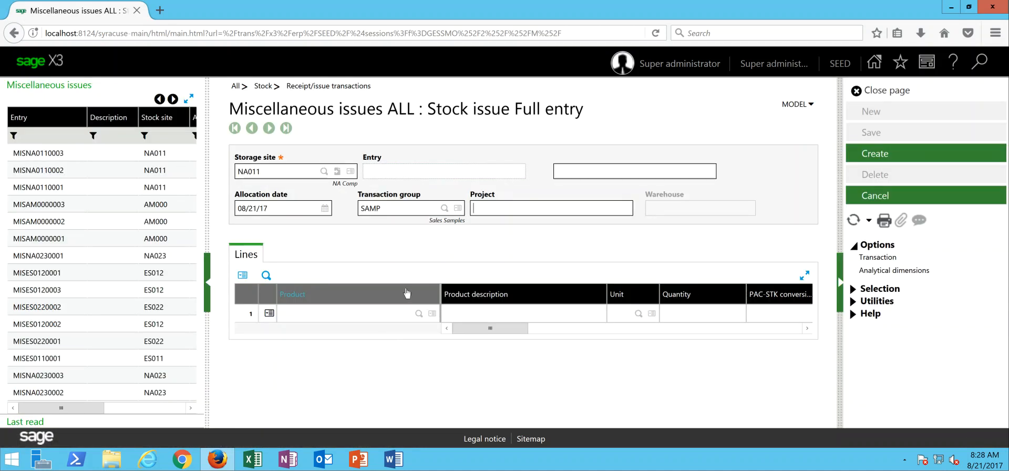
# - Add an issue line for product DIS013 with a quantity of 1 UN and continue to its stock selection
pyautogui.press('Tab')
pyautogui.write('DIS')
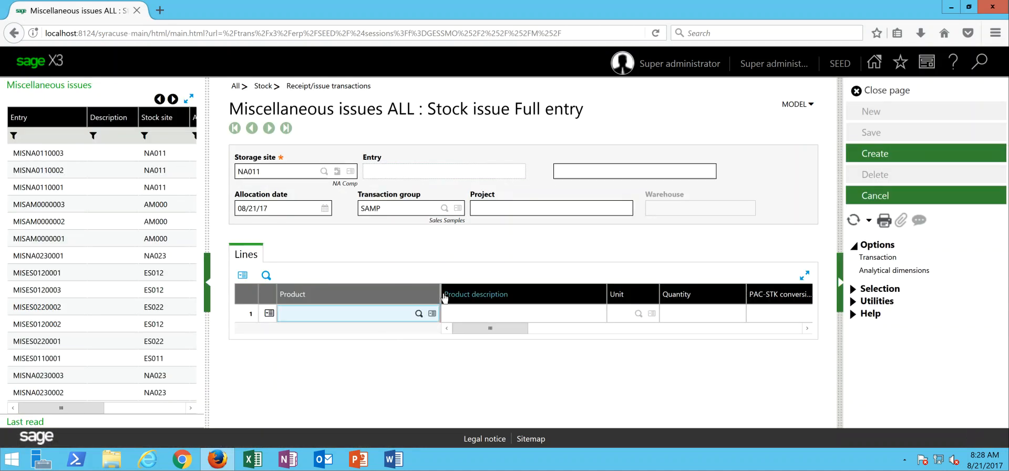
pyautogui.write('0013')
pyautogui.press('BackSpace')
pyautogui.press('BackSpace')
pyautogui.press('BackSpace')
pyautogui.write('13')
pyautogui.press('Tab')
pyautogui.press('Tab')
pyautogui.press('Tab')
pyautogui.press('Tab')
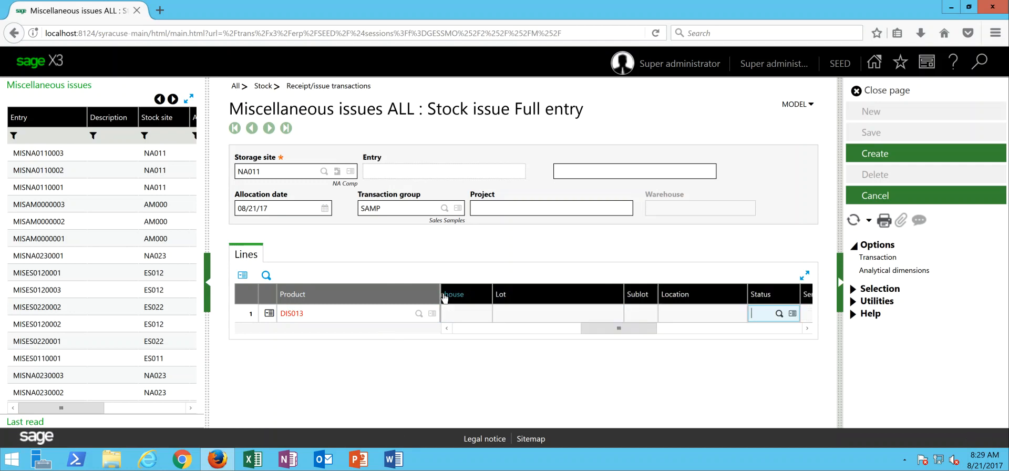
pyautogui.press('Tab')
pyautogui.press('Tab')
pyautogui.press('Tab')
pyautogui.press('Tab')
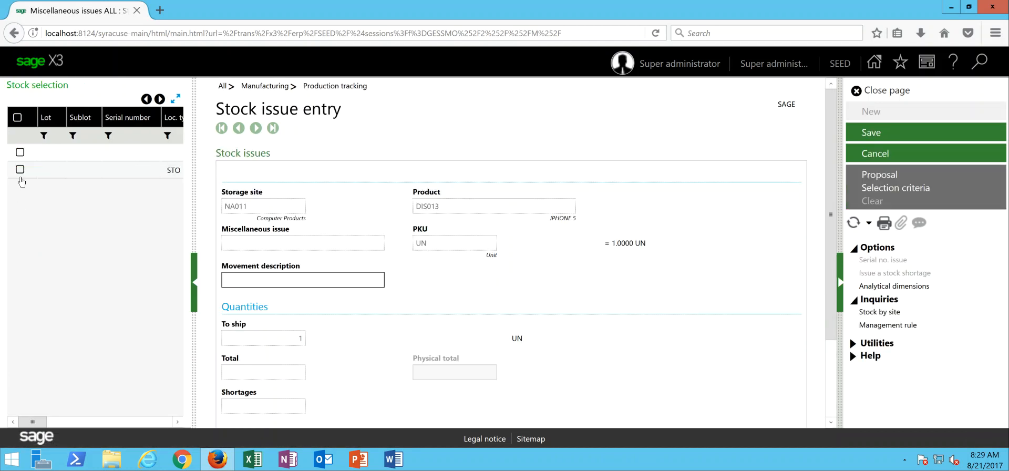
# - Issue the line from the STO location stock, then create the miscellaneous issue and close its page
pyautogui.click(20, 170)
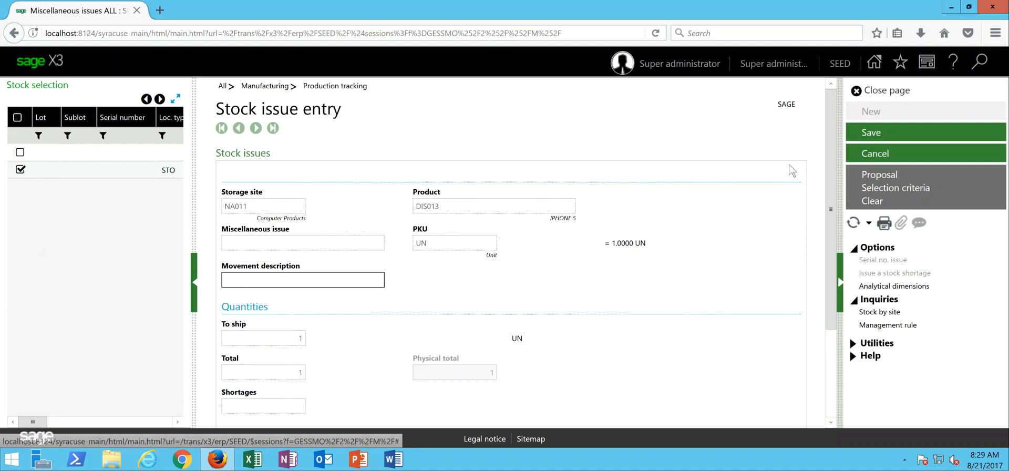
pyautogui.click(888, 135)
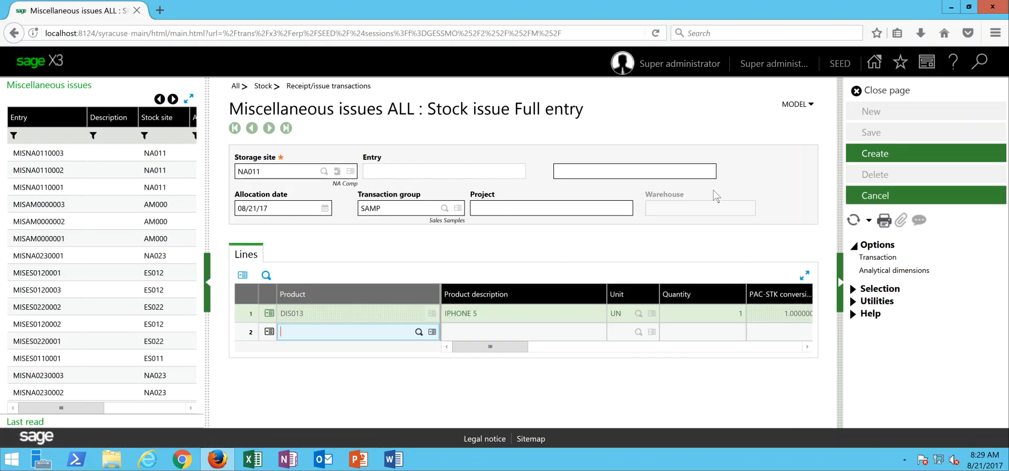
pyautogui.click(868, 155)
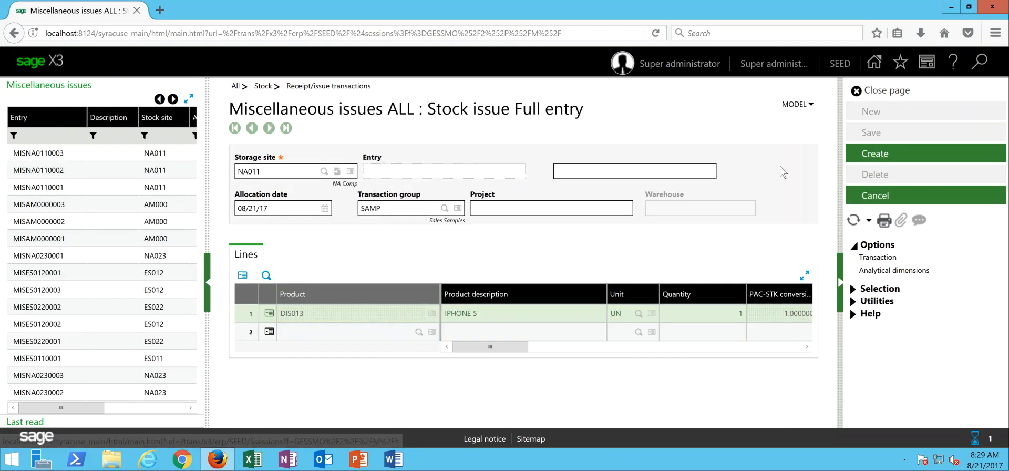
pyautogui.click(883, 91)
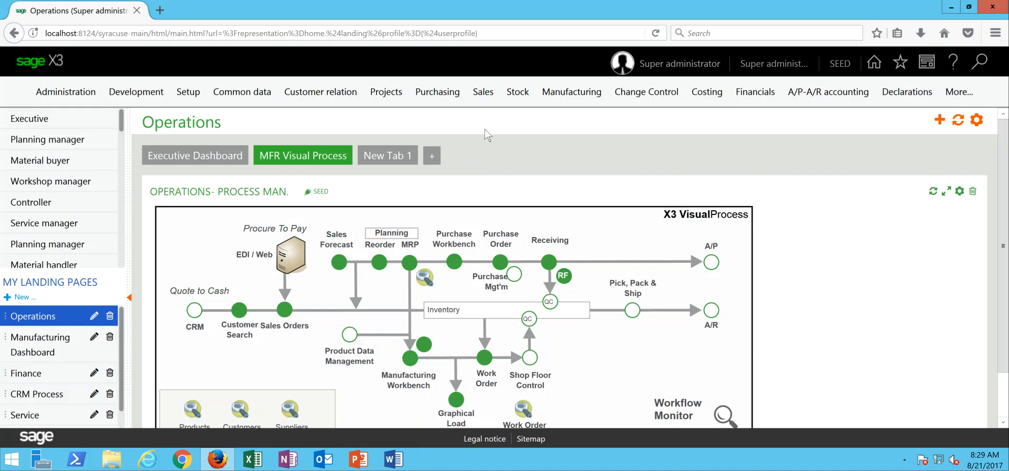
# - Open the stock Accounting interface from the periodic processing valuation functions
pyautogui.click(518, 93)
pyautogui.moveTo(512, 98)
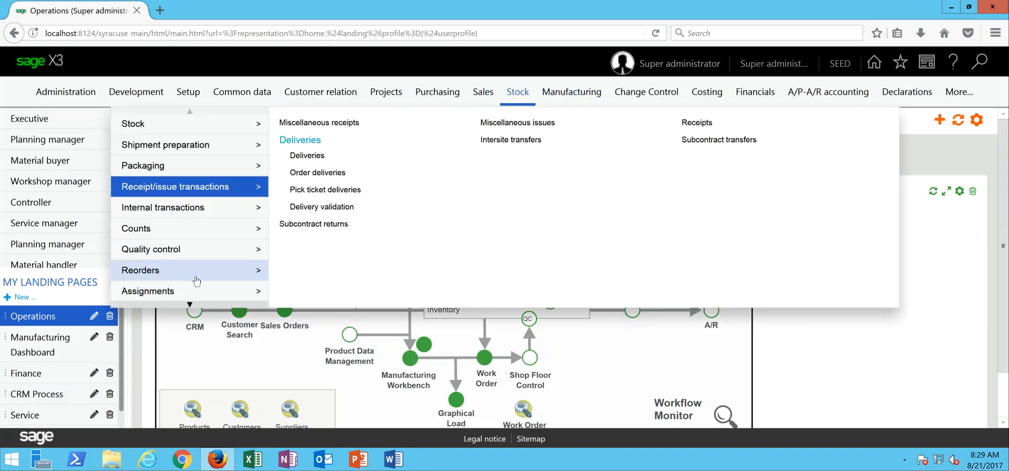
pyautogui.click(189, 305)
pyautogui.moveTo(205, 252)
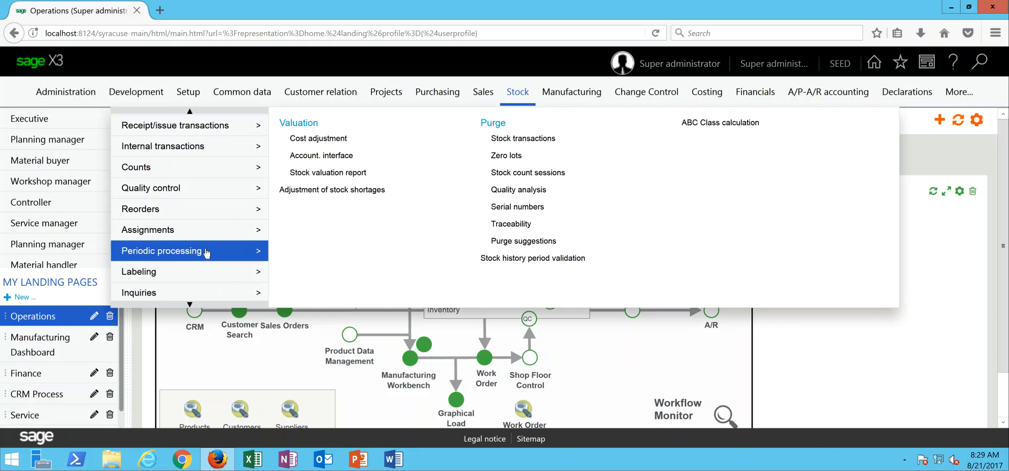
pyautogui.click(321, 156)
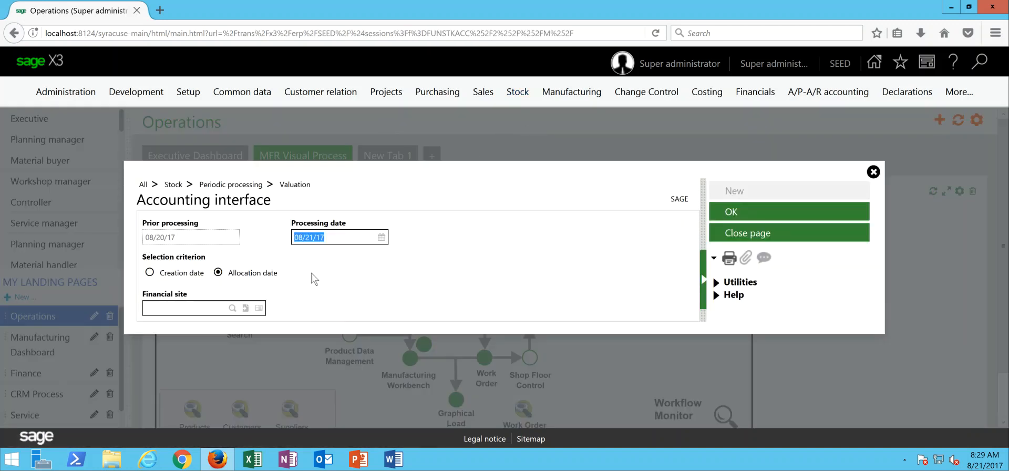
# - Run the accounting interface for financial site NA011 with processing date 08/21/17 by allocation date, and close the resulting log
pyautogui.click(199, 308)
pyautogui.write('NA011')
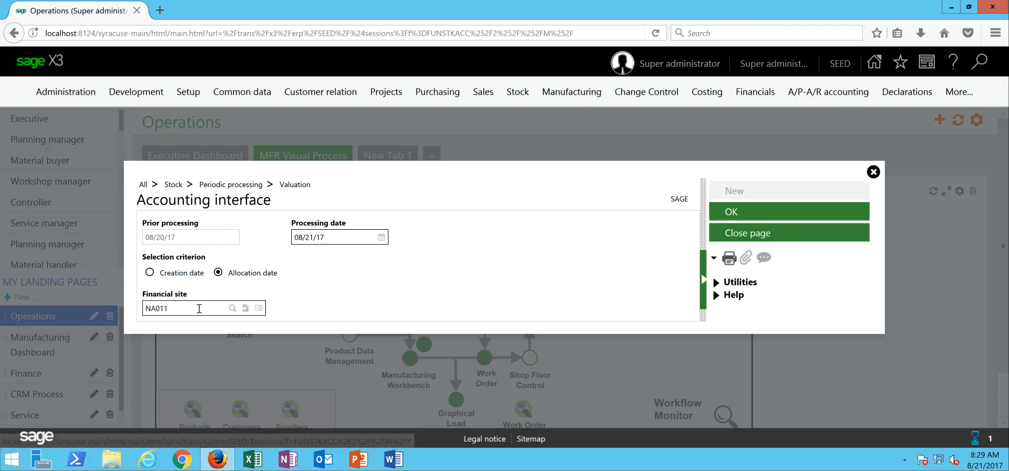
pyautogui.press('Tab')
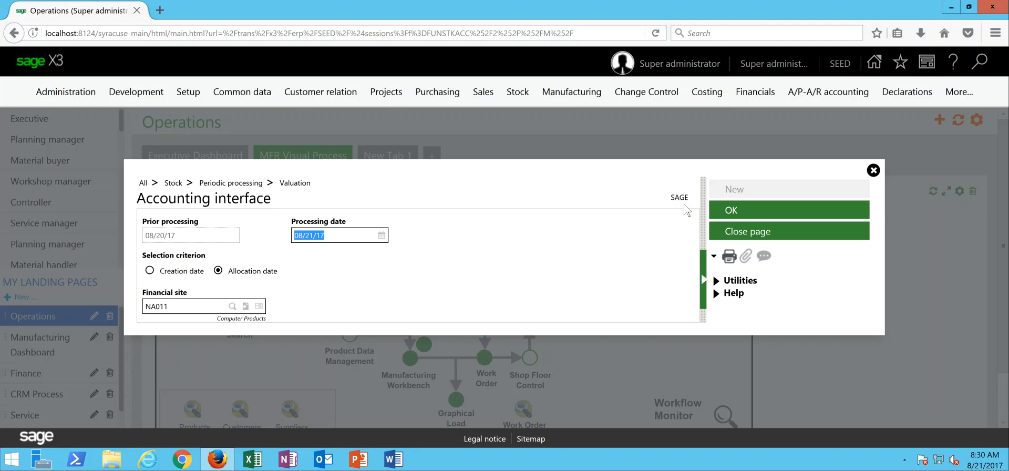
pyautogui.click(732, 211)
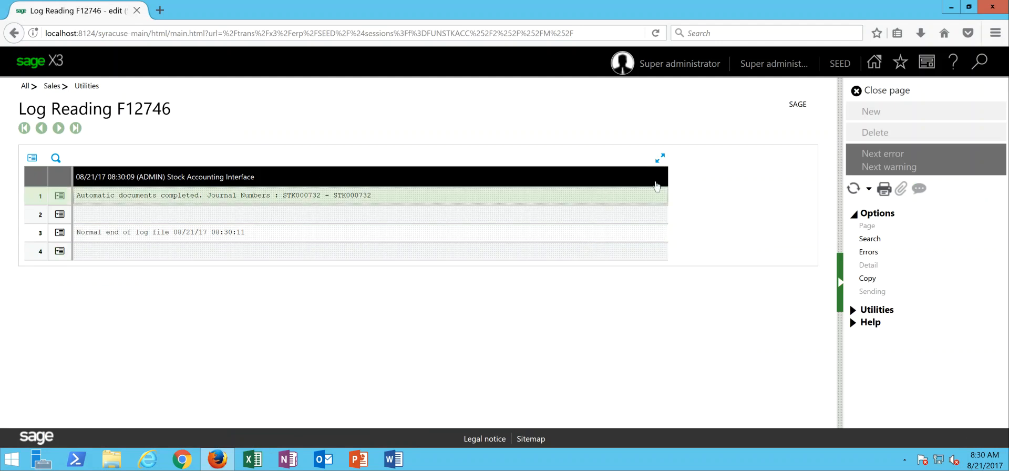
pyautogui.click(887, 93)
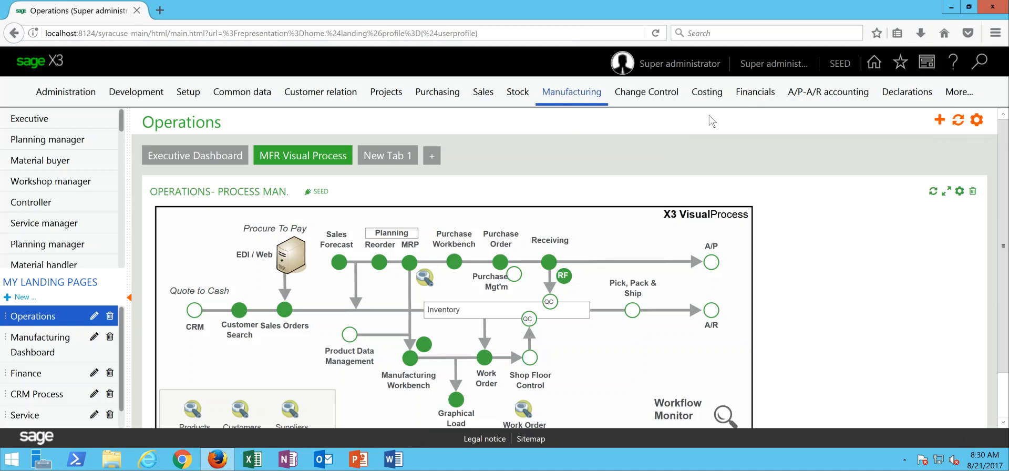
# - Open the Financials journal entry function with the STDCO Column complete transaction
pyautogui.moveTo(763, 89)
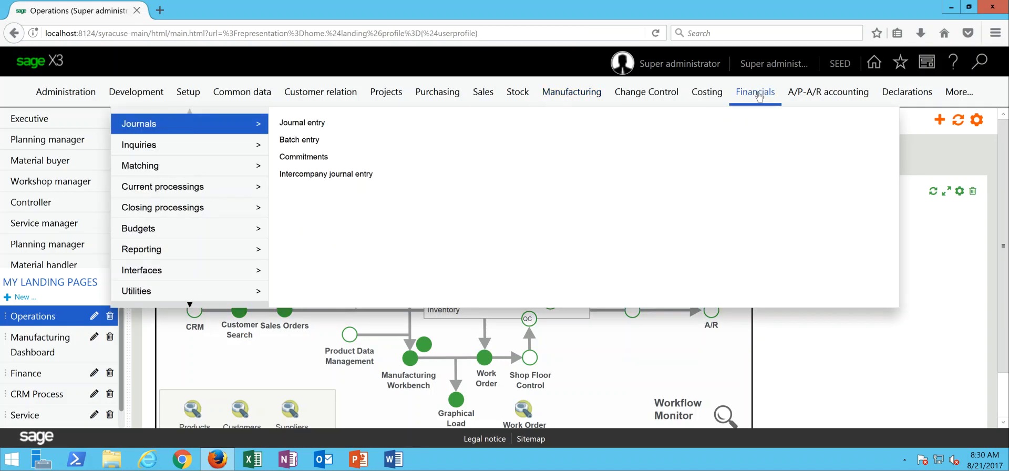
pyautogui.click(303, 124)
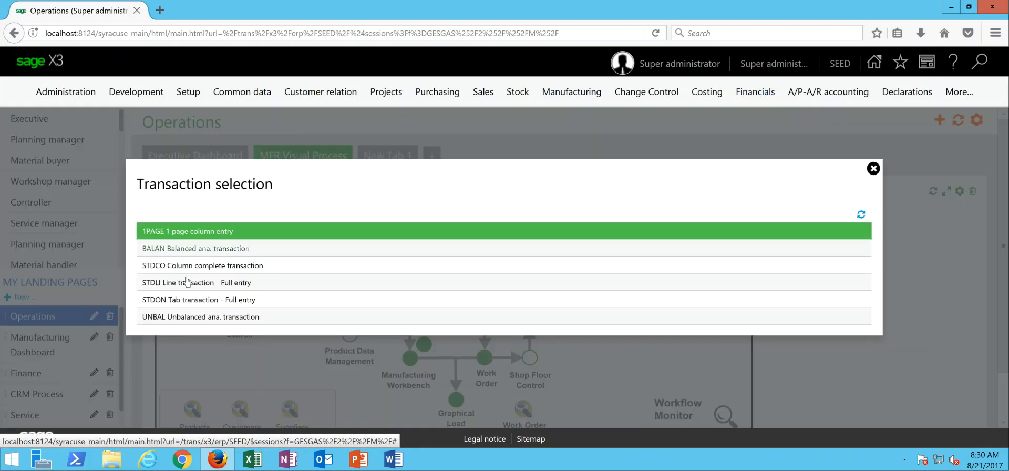
pyautogui.click(194, 269)
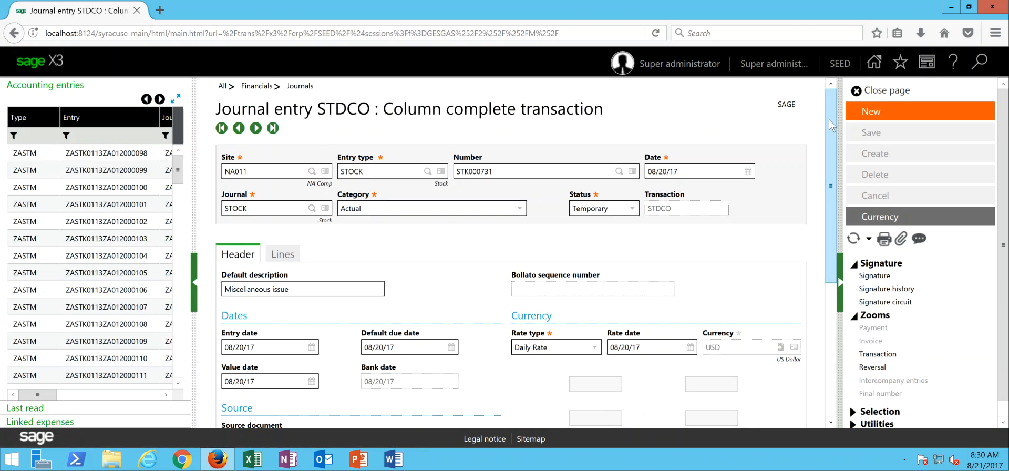
# - Examine the header and lines of stock journal STK000731, checking the account descriptions and the debit and credit of lines 1 and 2
pyautogui.moveTo(830, 125); pyautogui.dragTo(832, 160)
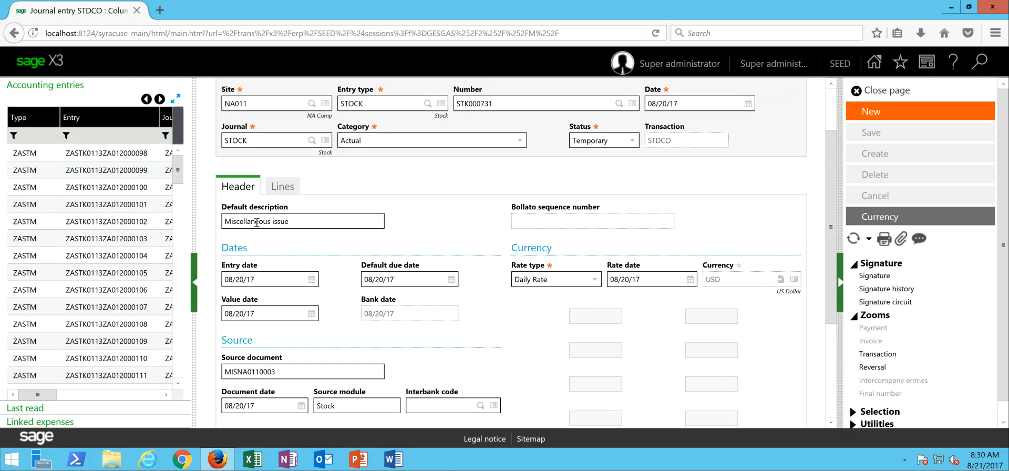
pyautogui.click(288, 190)
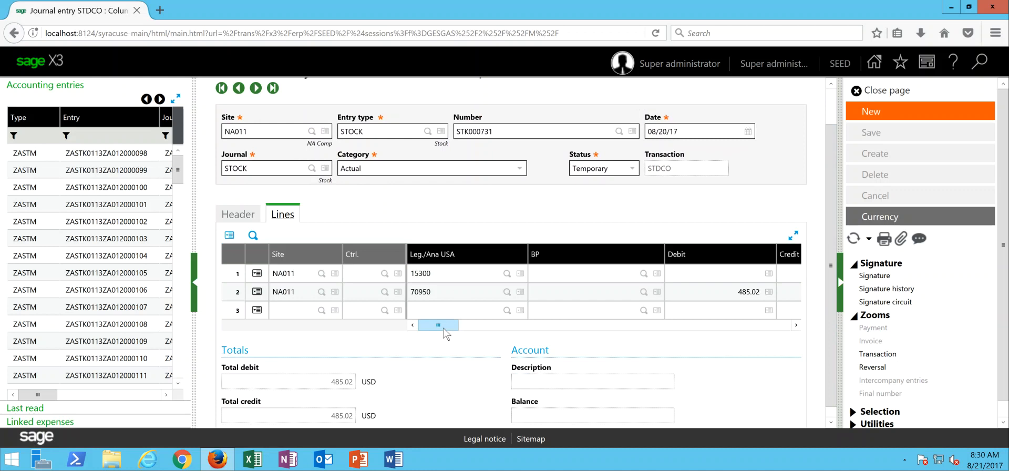
pyautogui.click(443, 279)
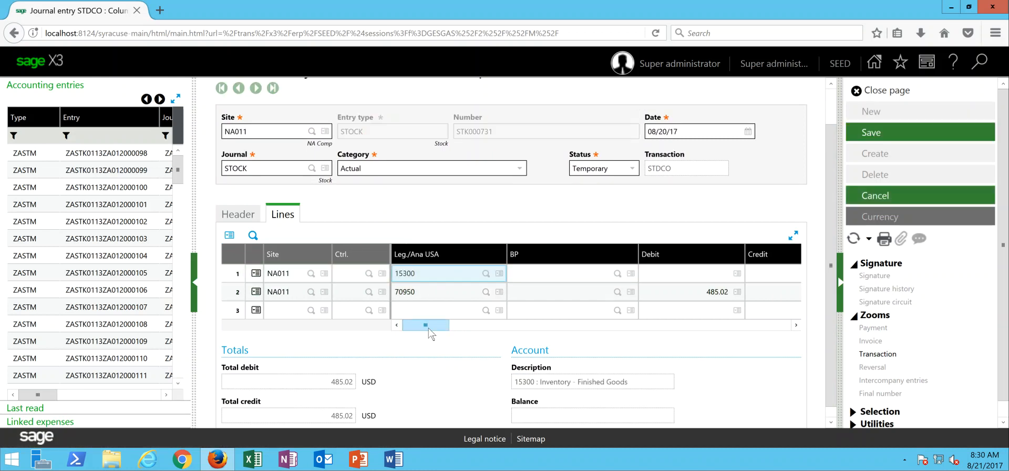
pyautogui.moveTo(438, 331); pyautogui.dragTo(457, 333)
pyautogui.click(725, 276)
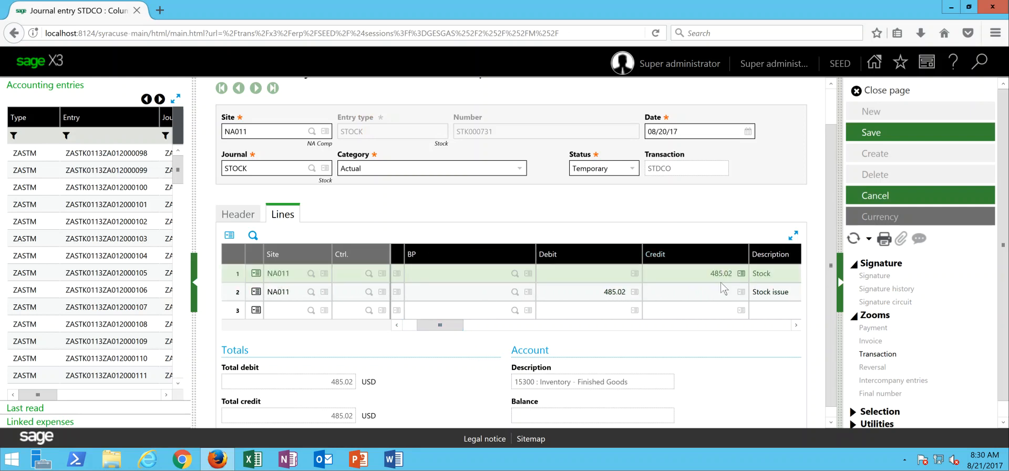
pyautogui.moveTo(450, 329); pyautogui.dragTo(401, 337)
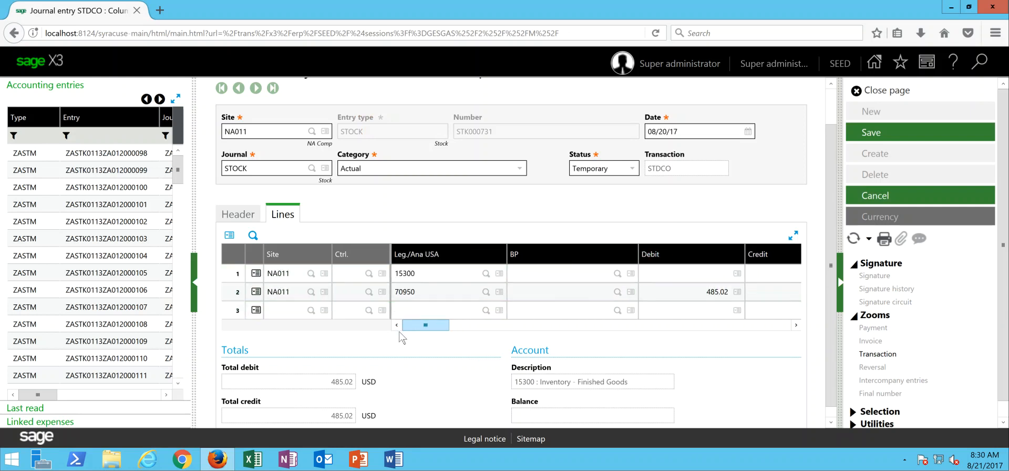
pyautogui.click(432, 295)
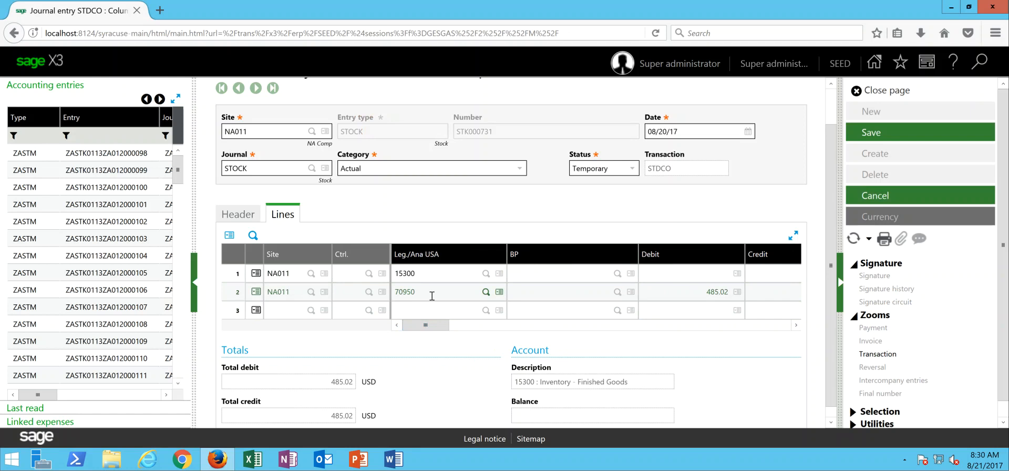
pyautogui.click(415, 311)
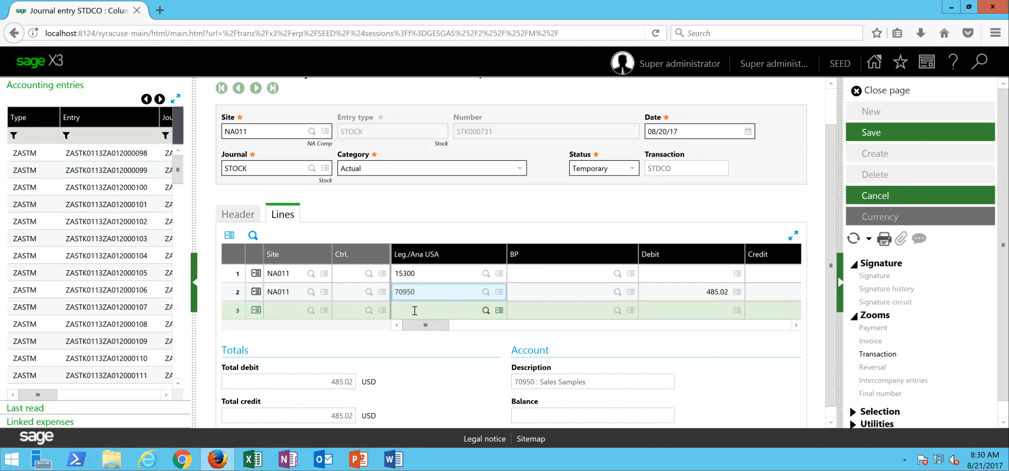